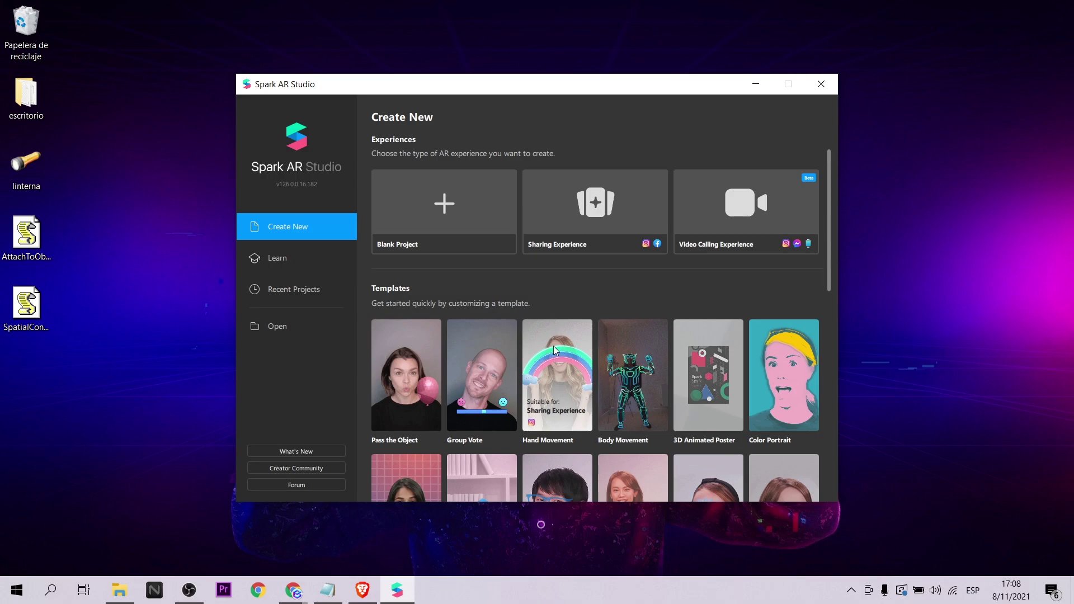
# Create a project from the Hand Movement template and enlarge its simulator preview in portrait orientation
pyautogui.click(554, 349)
pyautogui.click(845, 62)
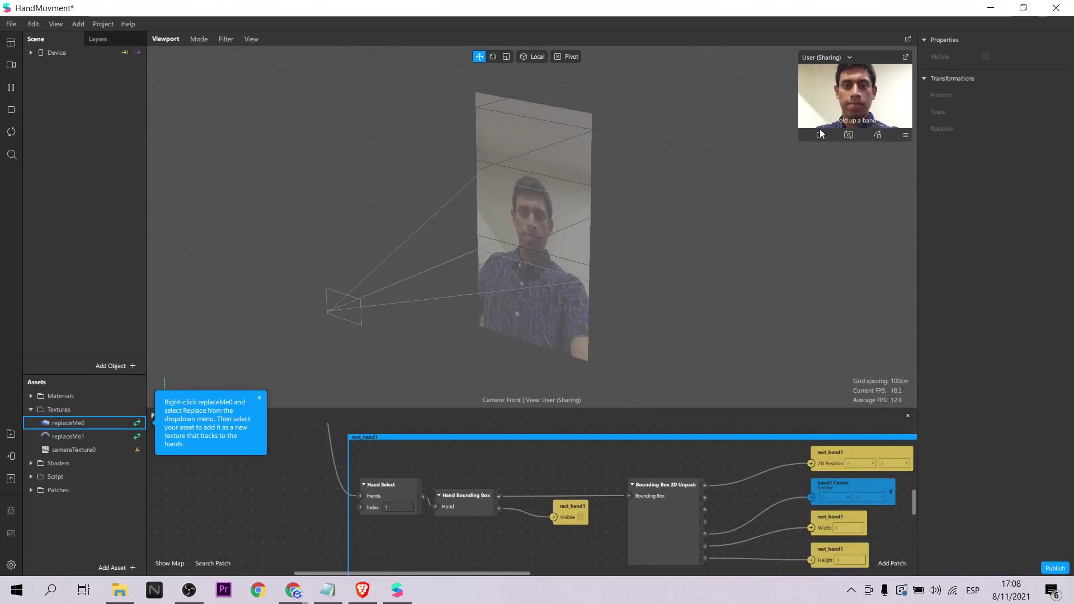
pyautogui.moveTo(819, 128); pyautogui.dragTo(701, 194)
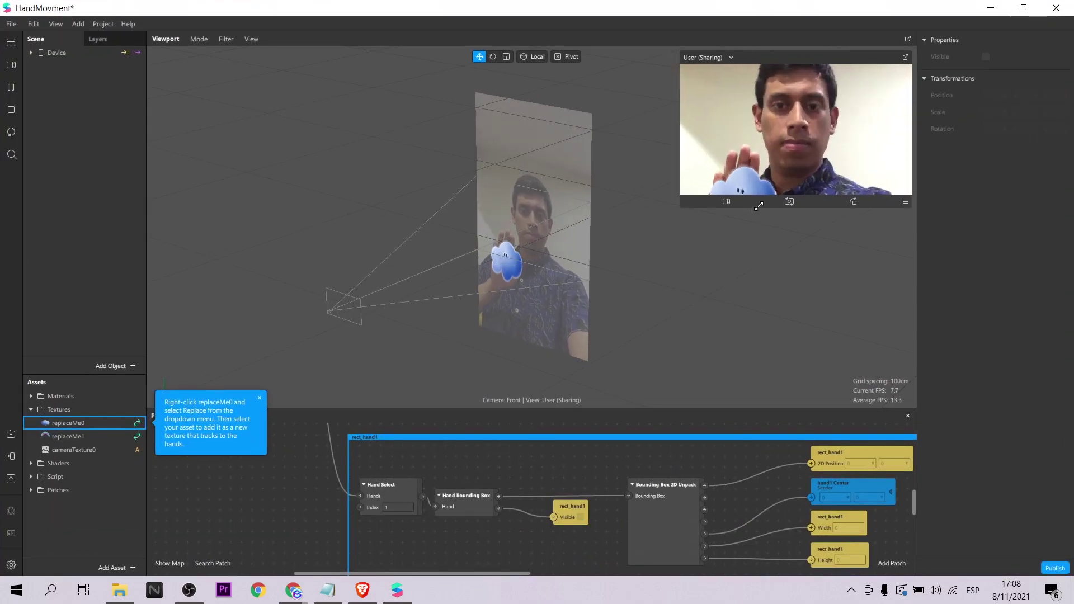
pyautogui.click(854, 202)
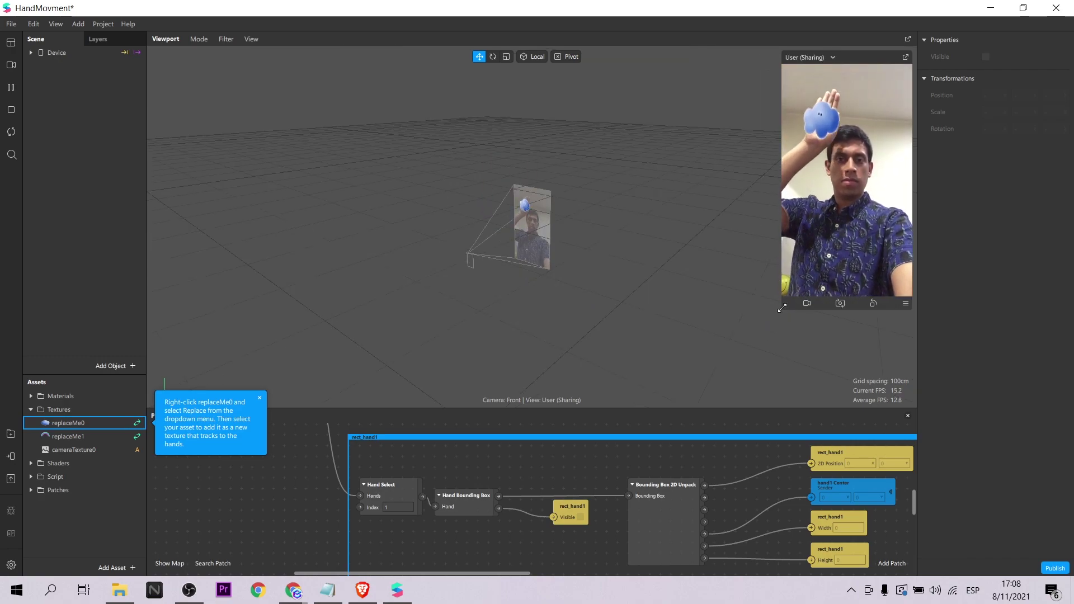
pyautogui.moveTo(782, 307); pyautogui.dragTo(751, 346)
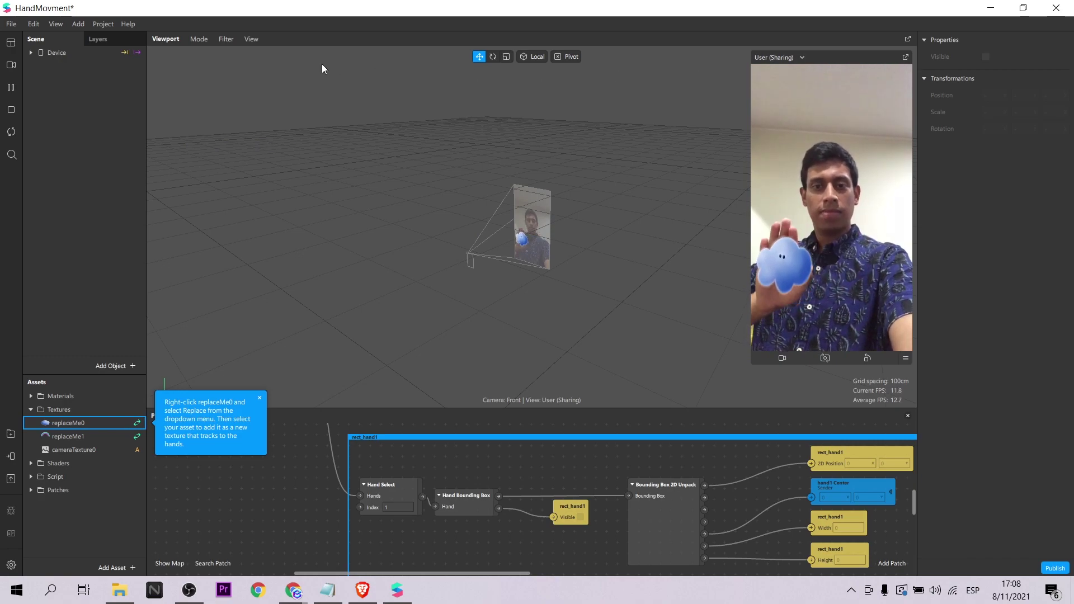
# Switch the camera source to the HD User Facing webcam and rotate the simulator preview to landscape
pyautogui.click(11, 65)
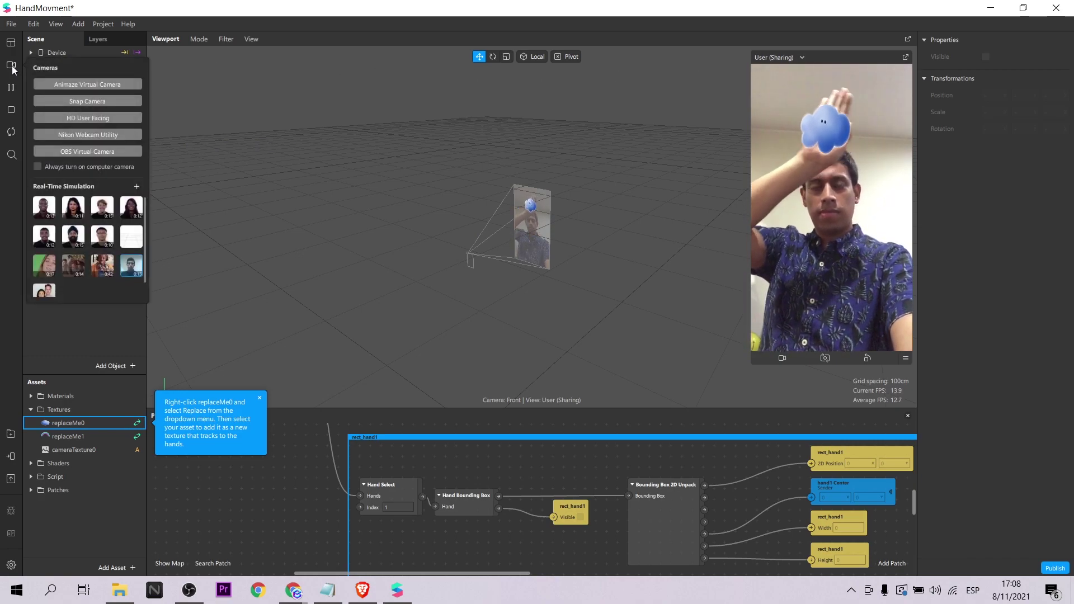
pyautogui.scroll(-1, 89, 241)
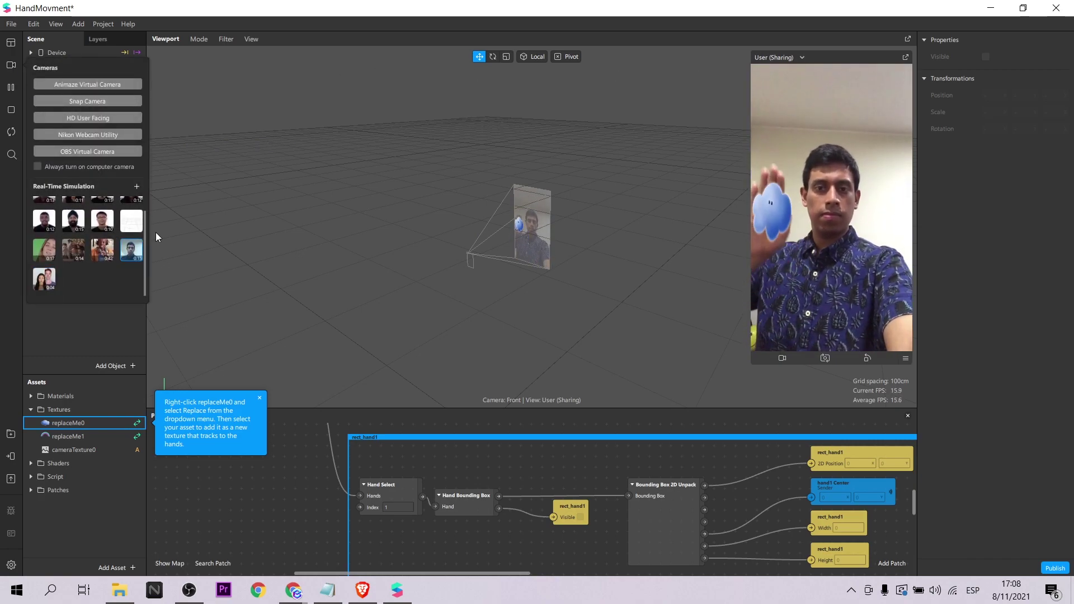
pyautogui.click(72, 117)
pyautogui.click(88, 119)
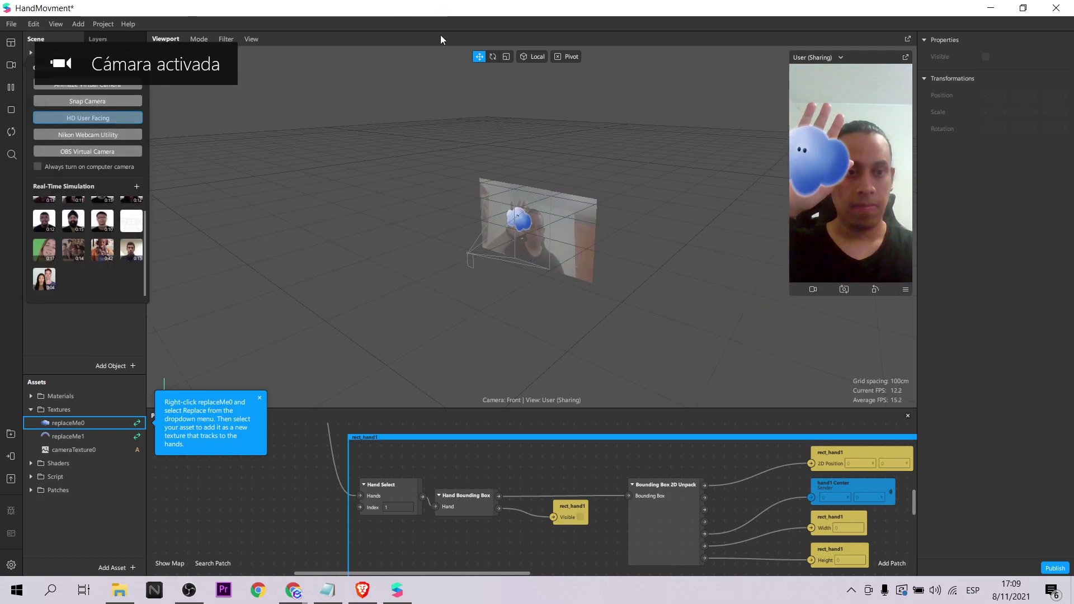
pyautogui.click(875, 290)
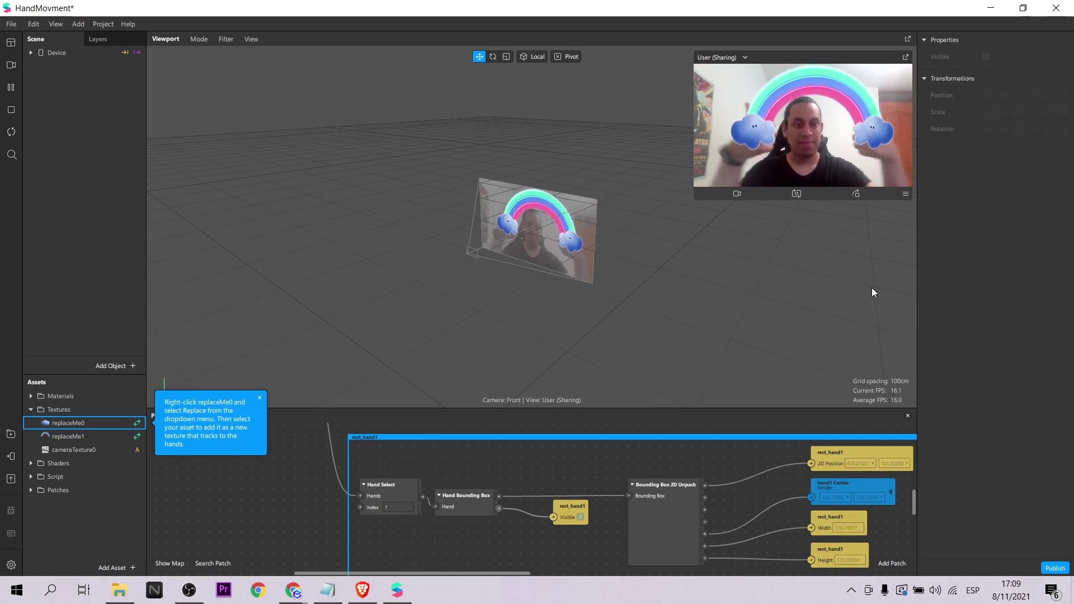
# Dismiss the replaceMe0 tip and examine the rect_hand1 and rect_hand0 hand-tracking groups in the Patch Editor
pyautogui.scroll(-1, 699, 482)
pyautogui.scroll(-2, 699, 481)
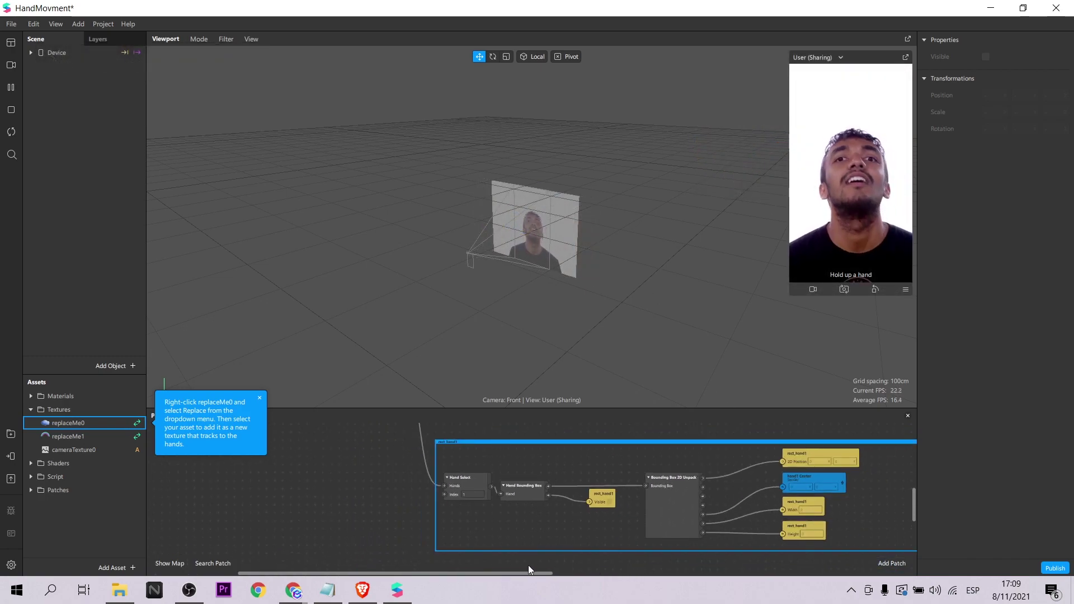
pyautogui.moveTo(497, 576); pyautogui.dragTo(634, 565)
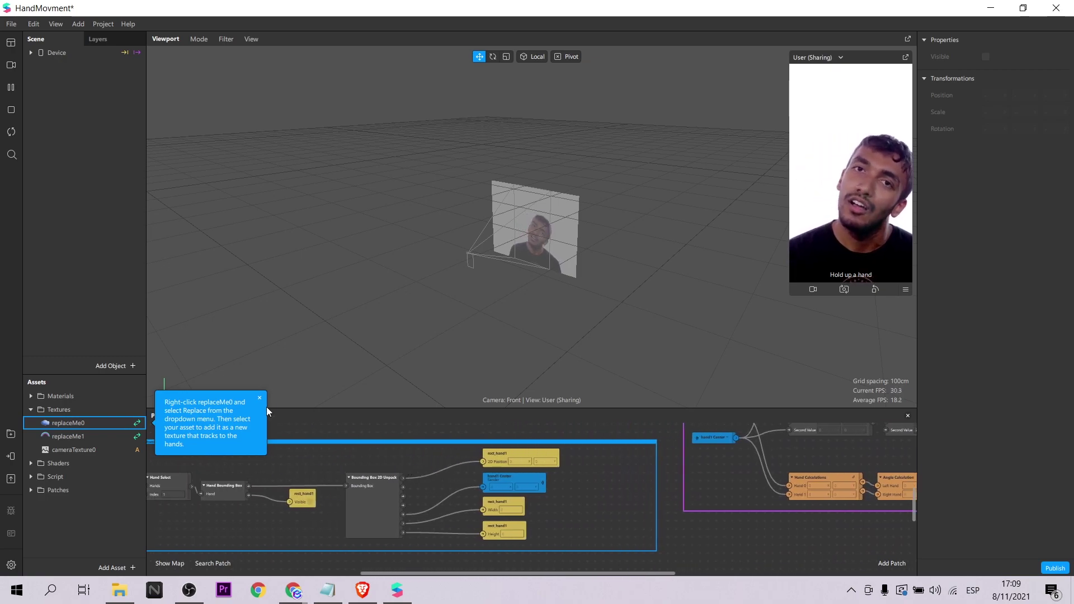
pyautogui.click(259, 400)
pyautogui.moveTo(490, 577); pyautogui.dragTo(444, 530)
pyautogui.scroll(2, 446, 529)
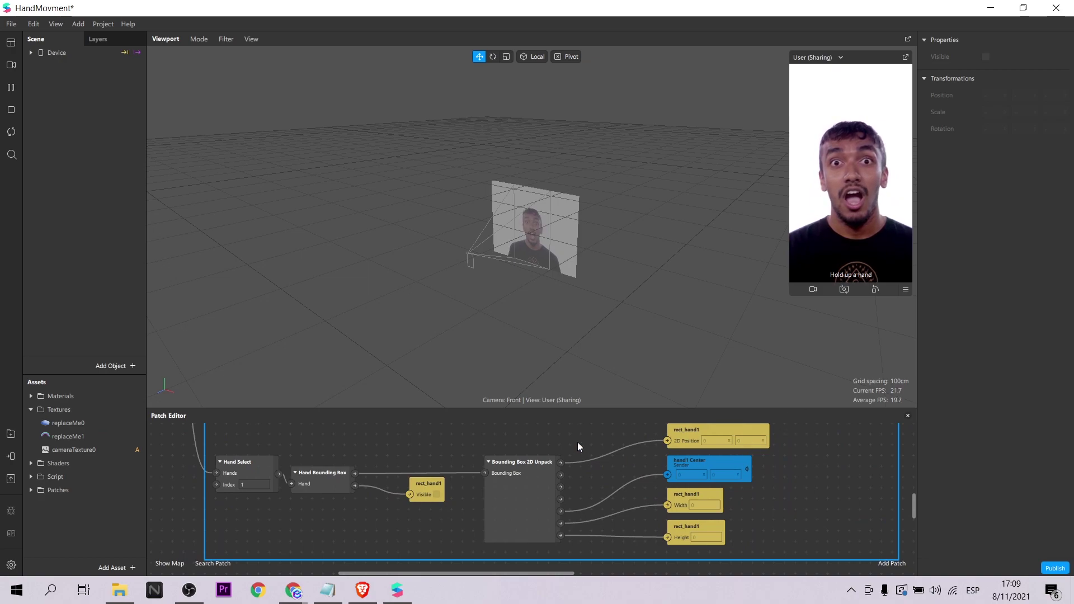
pyautogui.scroll(1, 619, 470)
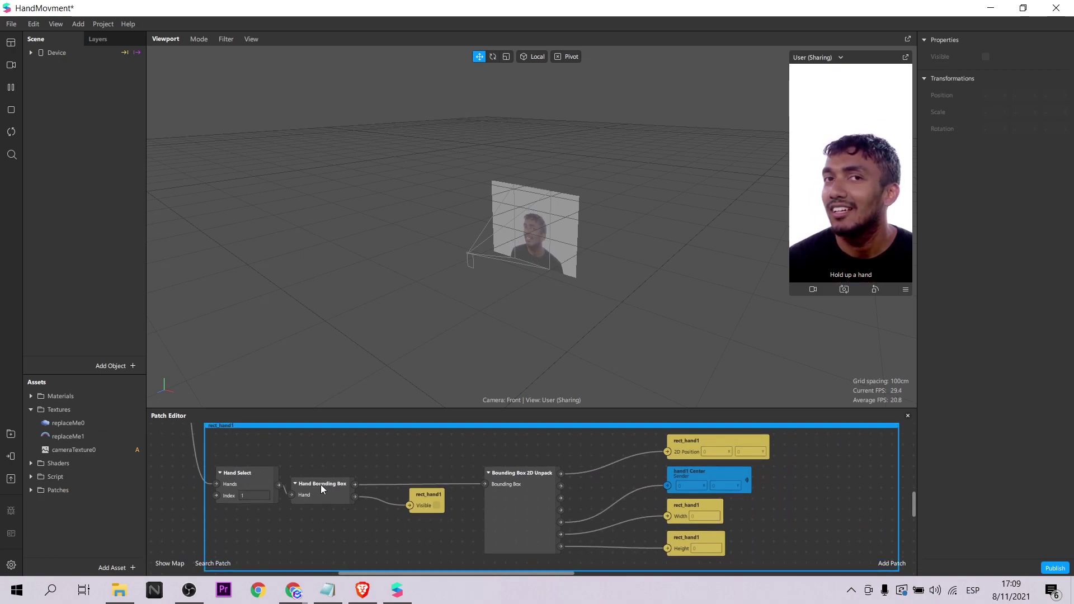
pyautogui.scroll(8, 328, 498)
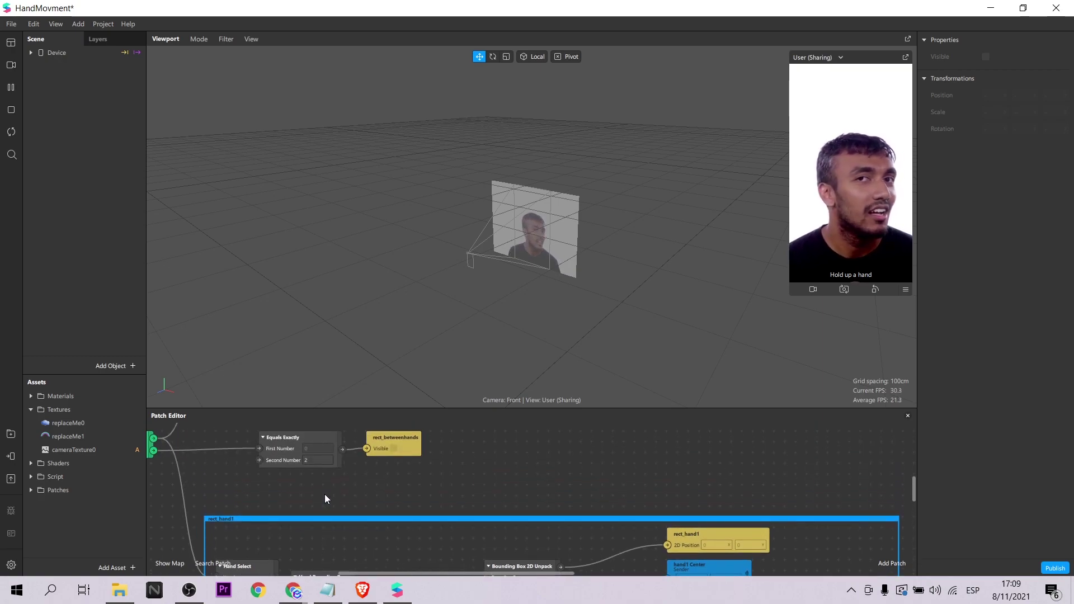
pyautogui.scroll(-9, 328, 498)
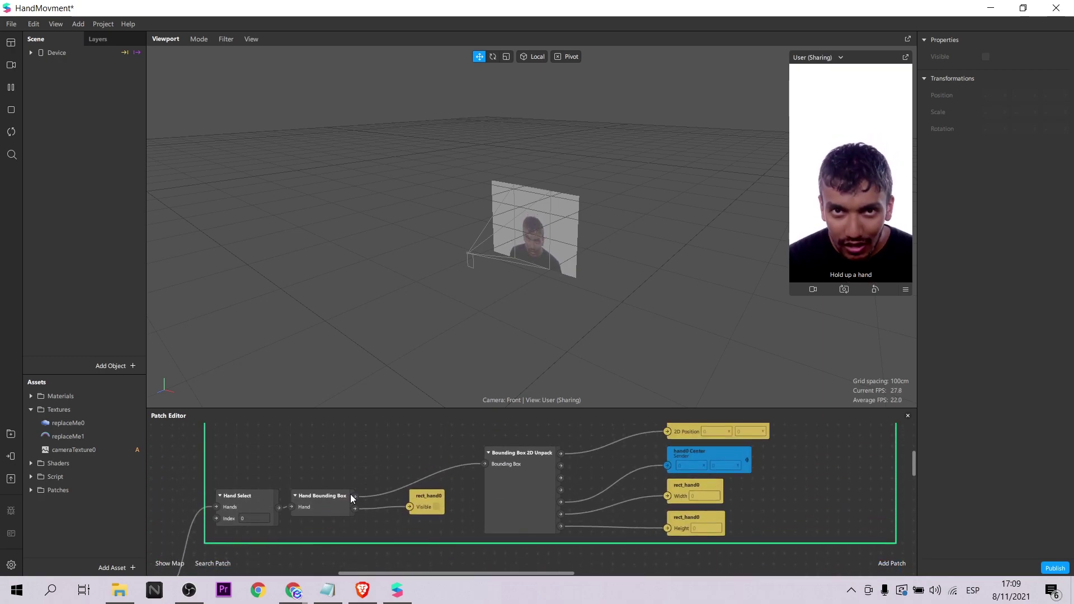
pyautogui.scroll(2, 459, 509)
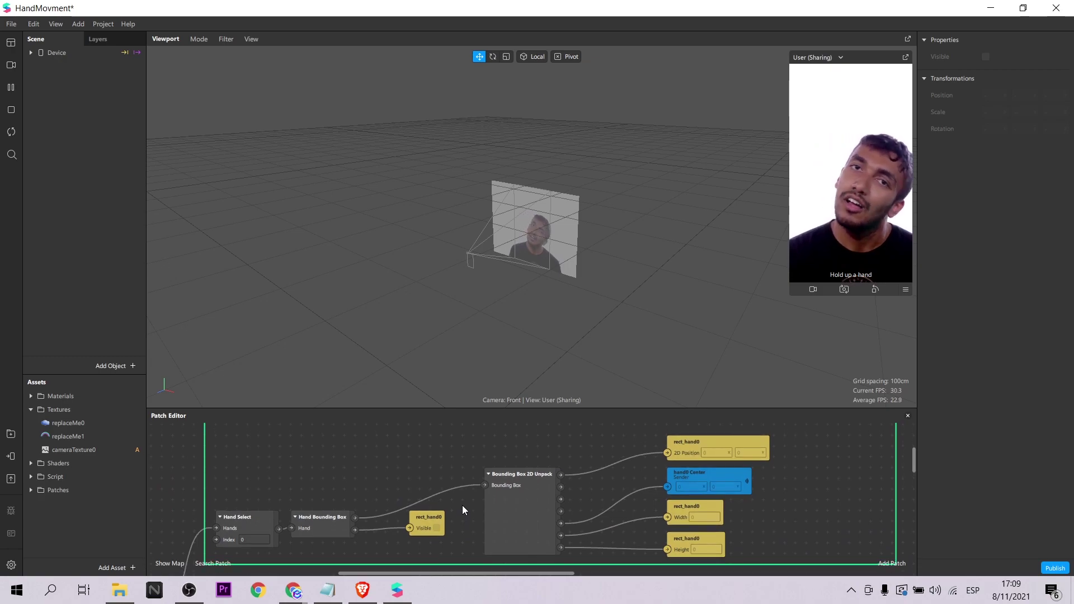
# Examine the Mirroring and rect_betweenhands patch groups, following their scale, position and rotation connections
pyautogui.keyDown('ctrl'); pyautogui.scroll(-5, 682, 515); pyautogui.keyUp('ctrl')
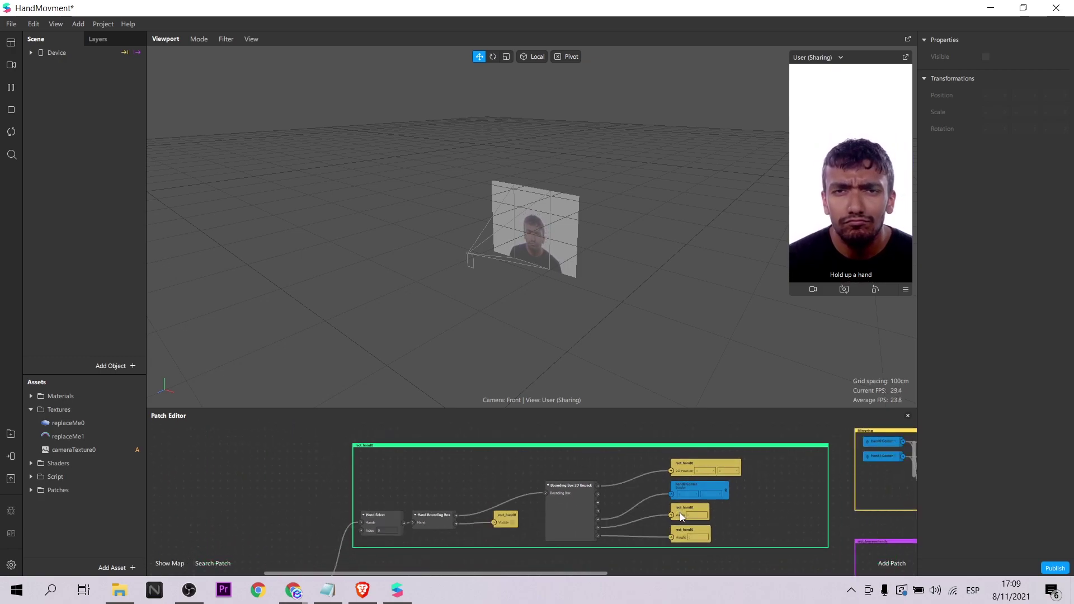
pyautogui.hscroll(3, 673, 574)
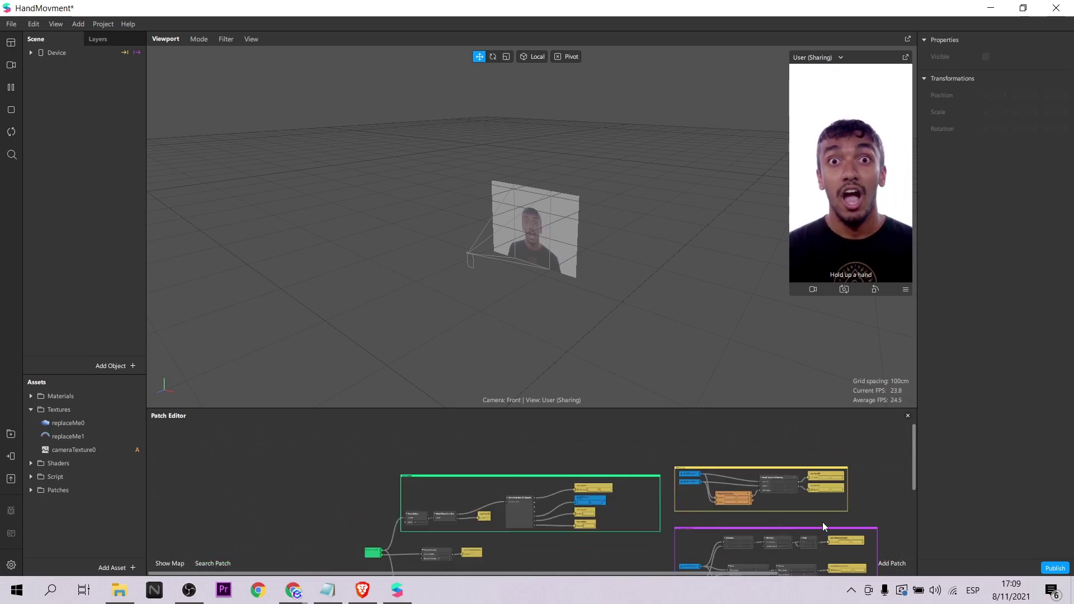
pyautogui.keyDown('ctrl'); pyautogui.scroll(5, 867, 515); pyautogui.keyUp('ctrl')
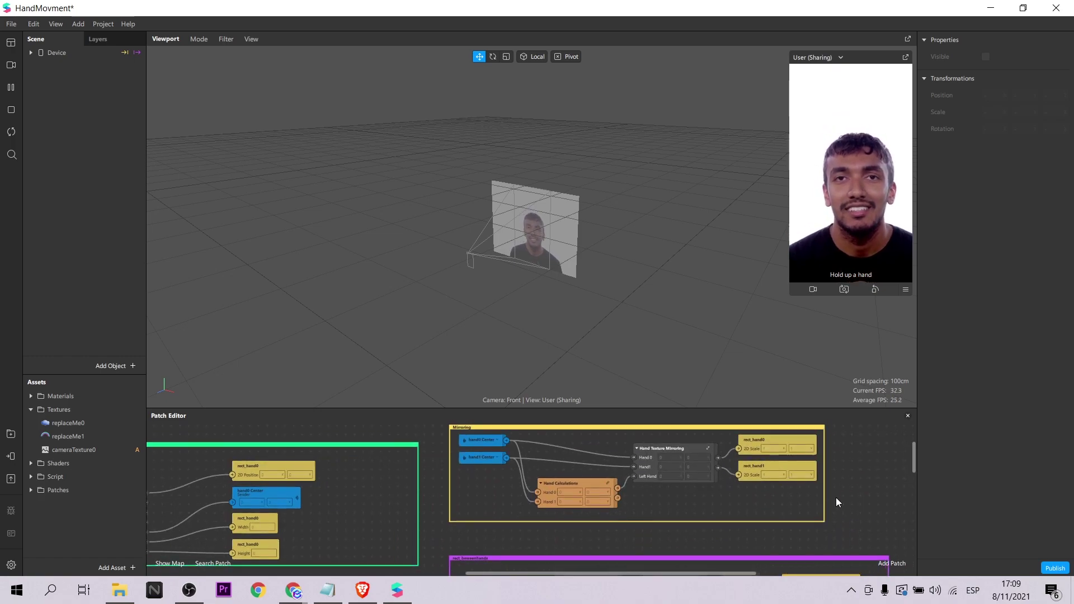
pyautogui.scroll(-5, 839, 504)
pyautogui.keyDown('ctrl'); pyautogui.scroll(-4, 836, 499); pyautogui.keyUp('ctrl')
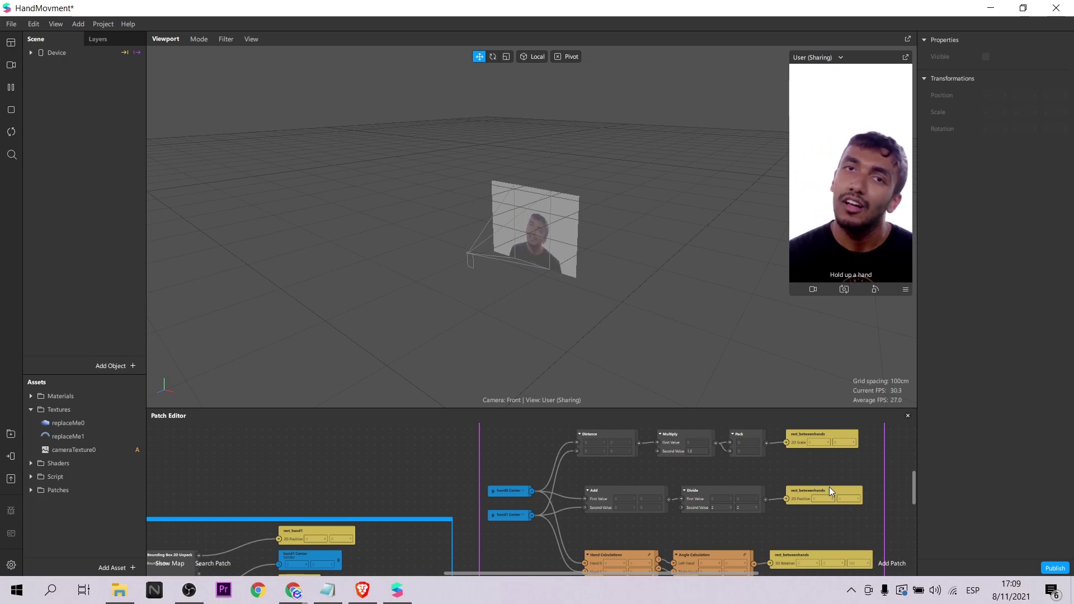
pyautogui.scroll(-2, 829, 487)
pyautogui.scroll(-2, 829, 487)
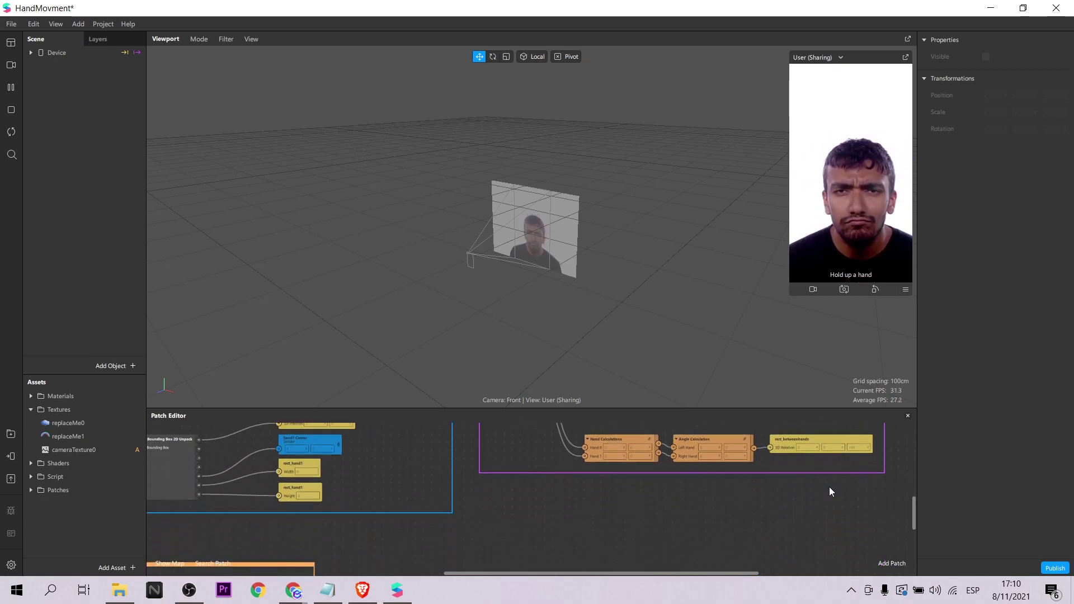
# Close the template project and create an empty Sharing Experience project in a maximized window
pyautogui.click(1054, 7)
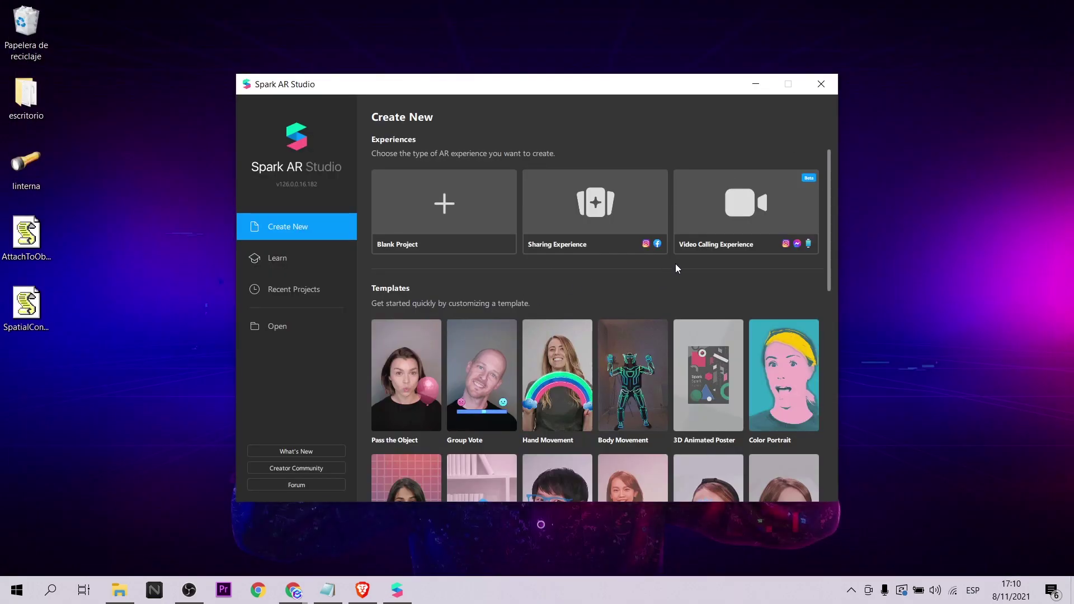
pyautogui.click(596, 205)
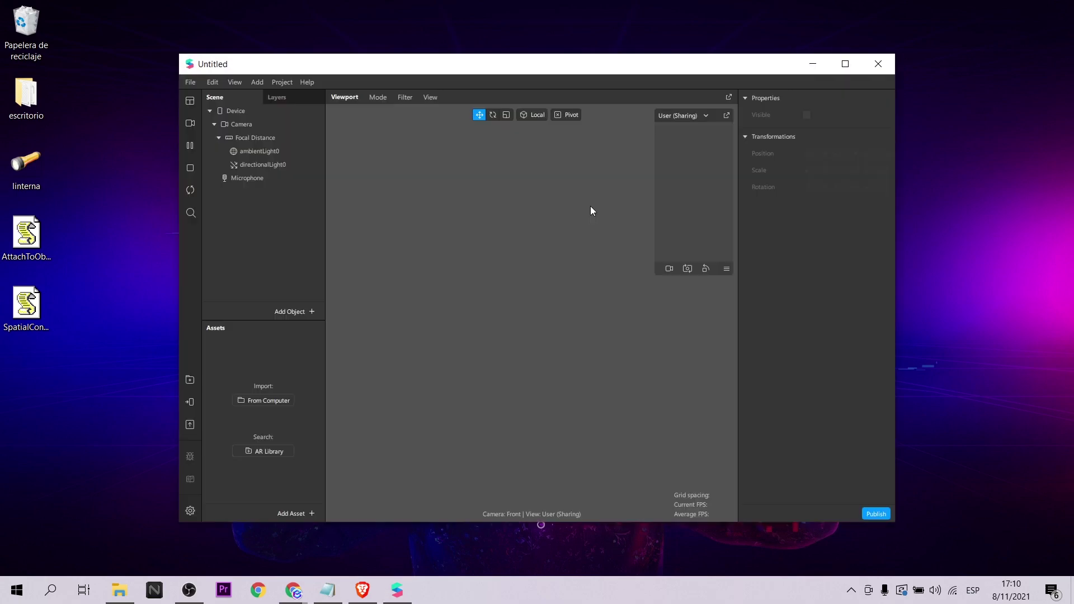
pyautogui.click(848, 64)
# Set the camera source to the simulation video of the man in the patterned blue shirt and enlarge the preview
pyautogui.click(11, 65)
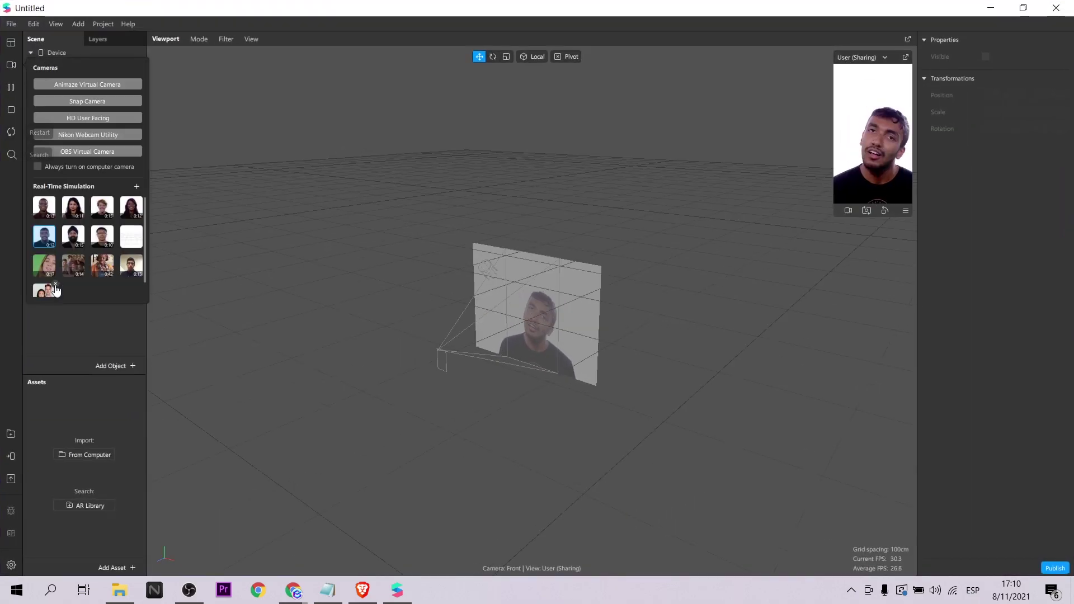
pyautogui.click(127, 269)
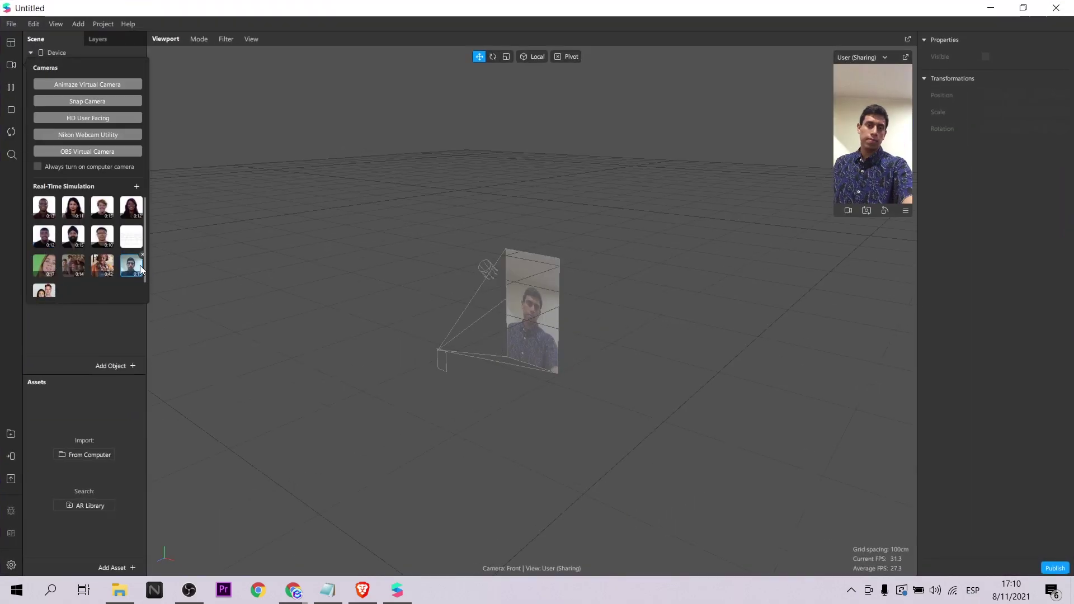
pyautogui.moveTo(837, 219); pyautogui.dragTo(751, 320)
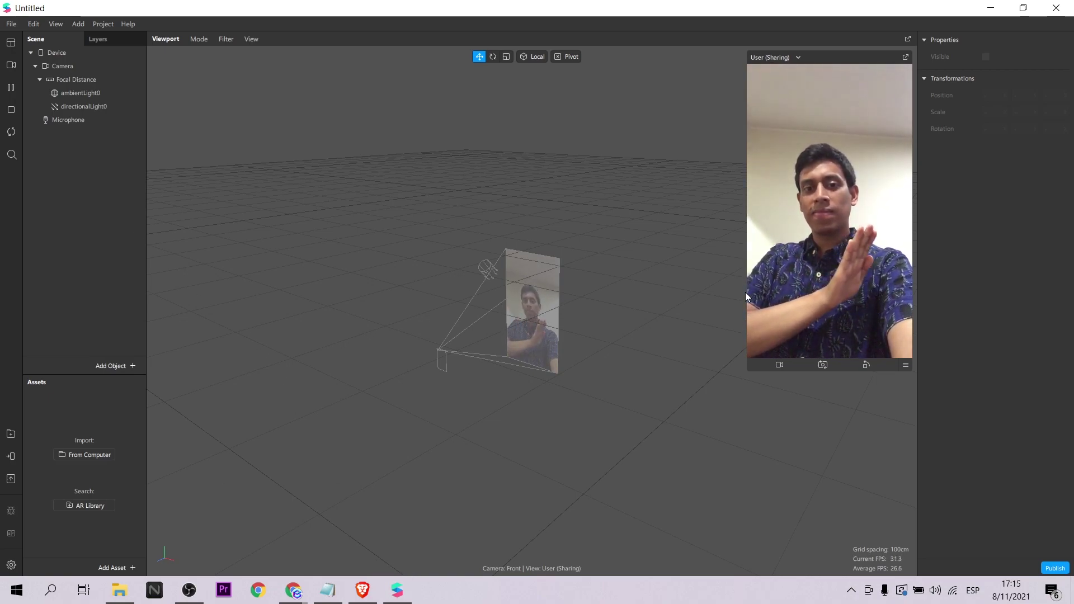
# Insert a Hand Tracker object into the scene
pyautogui.click(119, 364)
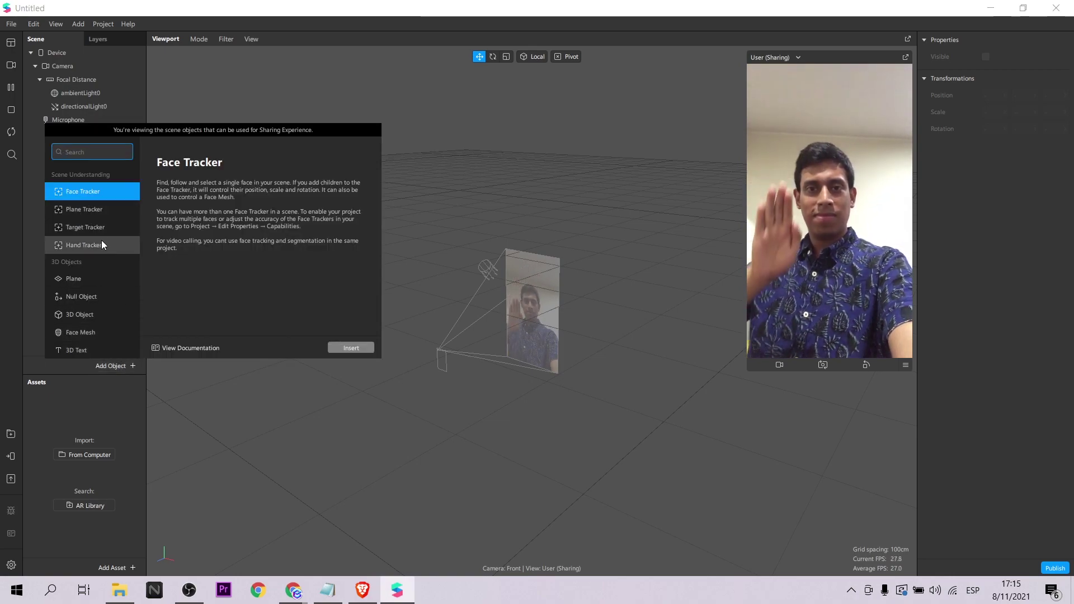
pyautogui.click(107, 245)
pyautogui.click(339, 347)
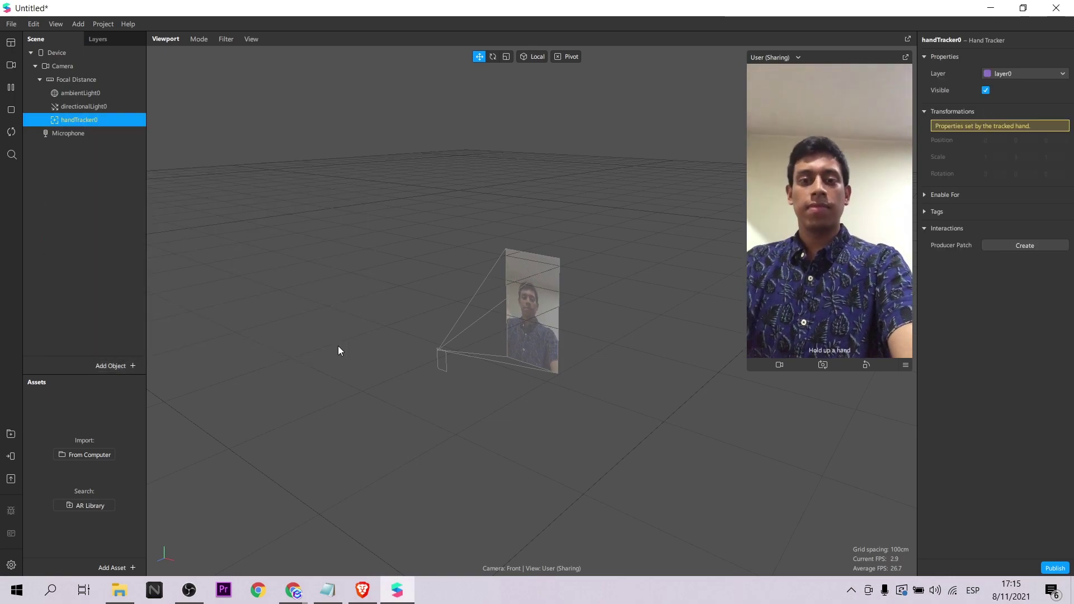
pyautogui.rightClick(93, 124)
pyautogui.moveTo(116, 136)
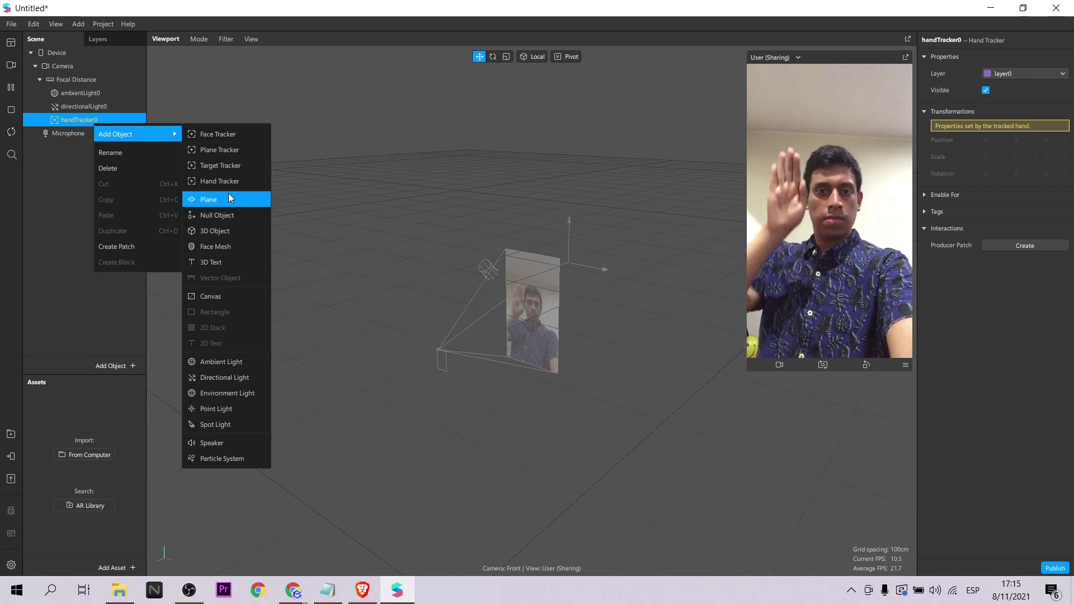
pyautogui.click(31, 264)
# Search the AR Library for "skull low" and browse all matching 3D objects
pyautogui.click(11, 434)
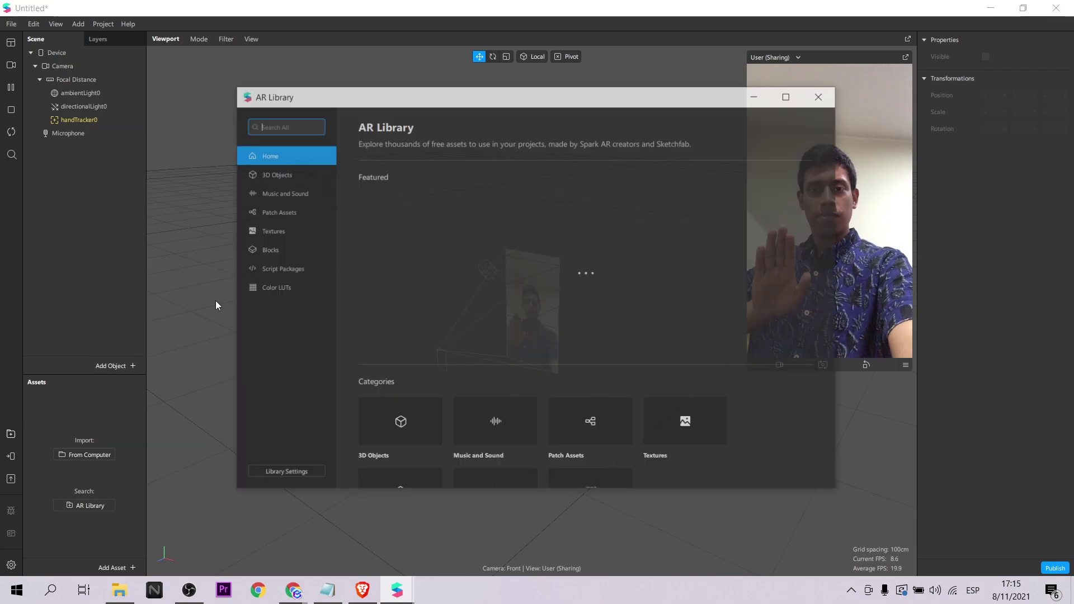
pyautogui.write('skull')
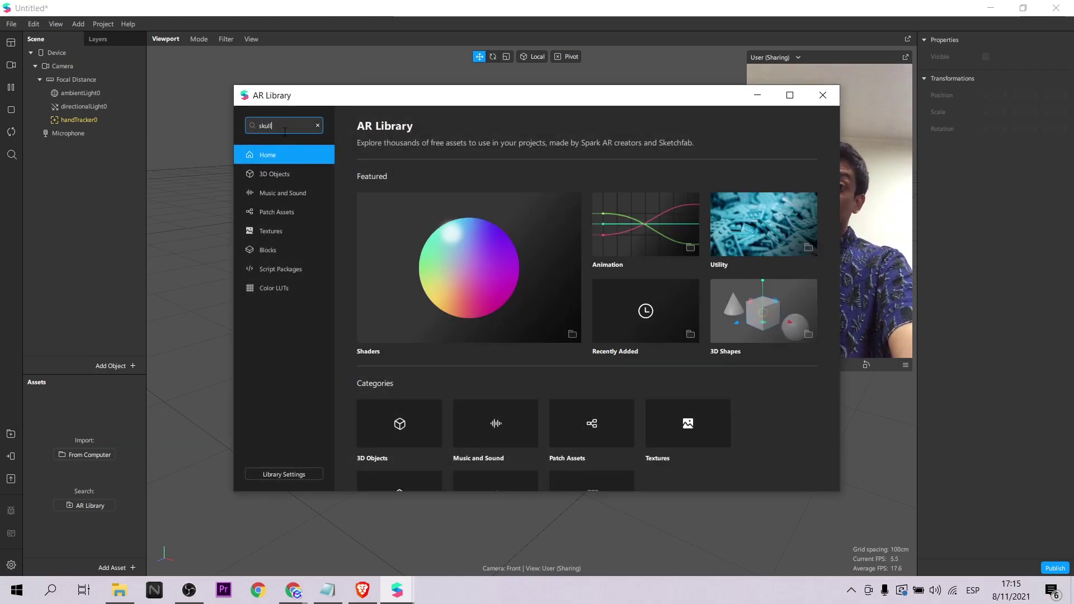
pyautogui.write(' low')
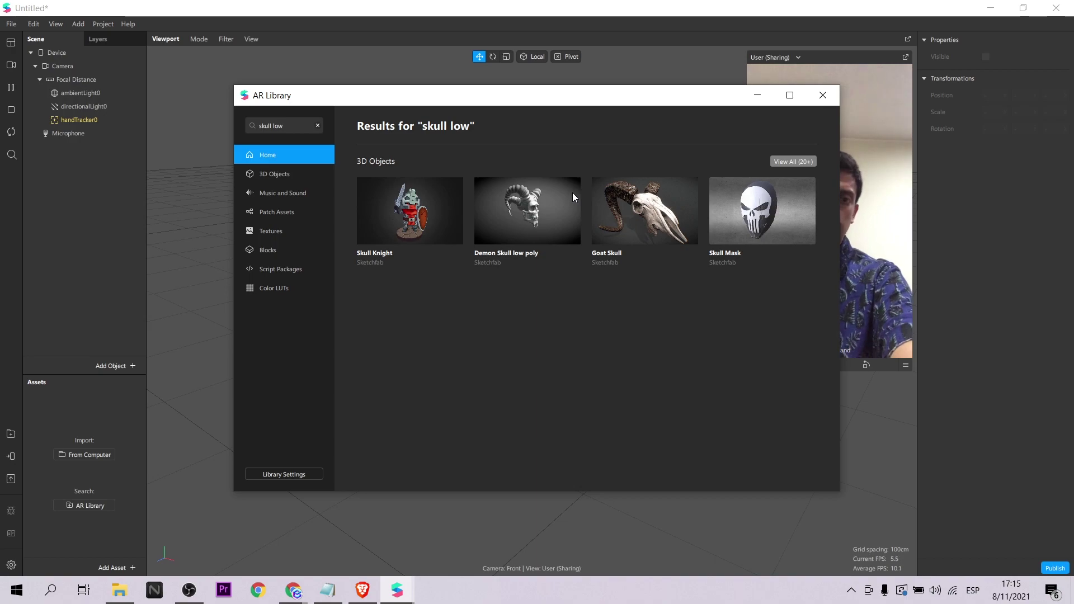
pyautogui.click(809, 161)
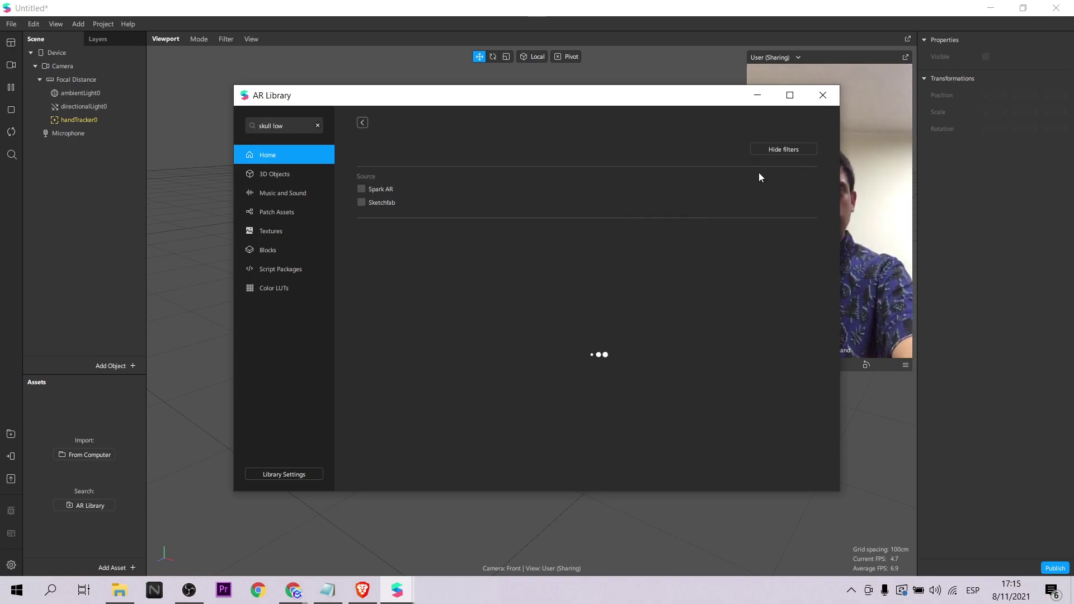
pyautogui.scroll(-2, 670, 280)
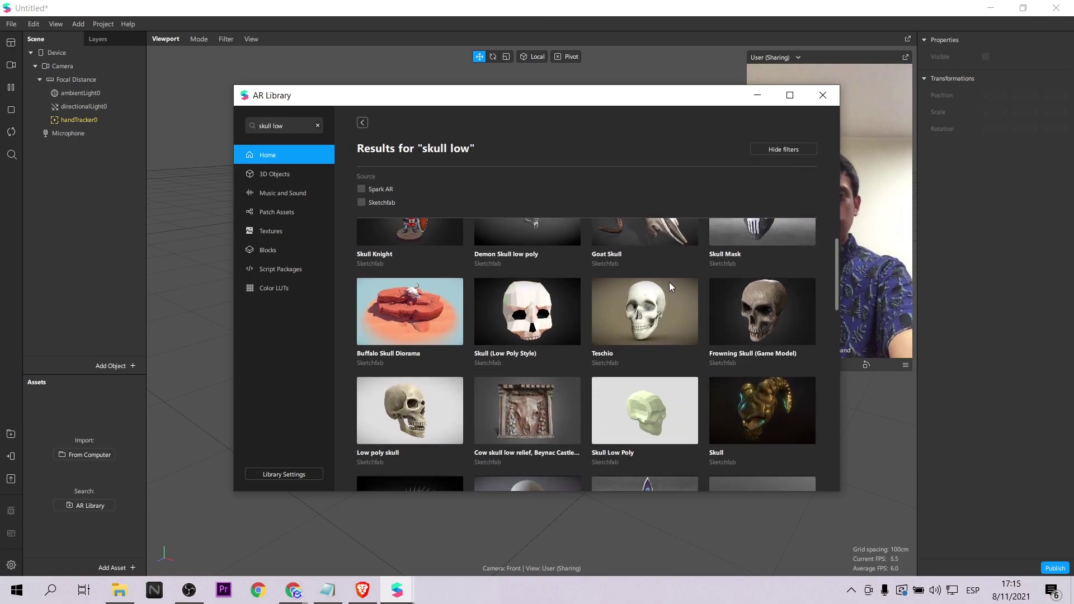
# Import the free Low poly skull model from the AR Library and place it in the scene as a child of handTracker0
pyautogui.click(378, 418)
pyautogui.click(784, 149)
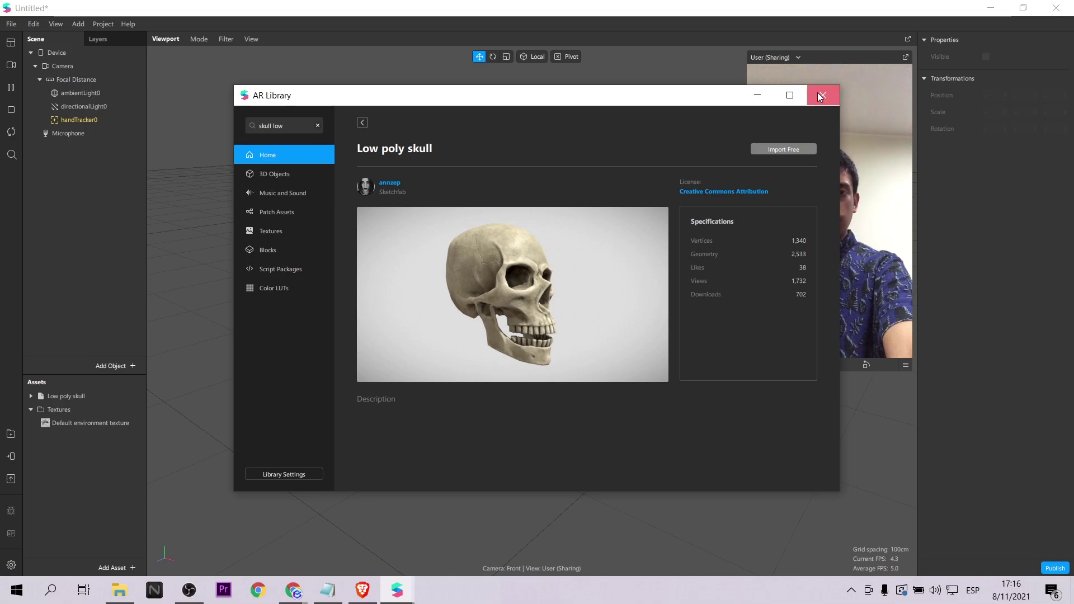
pyautogui.click(820, 95)
pyautogui.moveTo(44, 398); pyautogui.dragTo(79, 118)
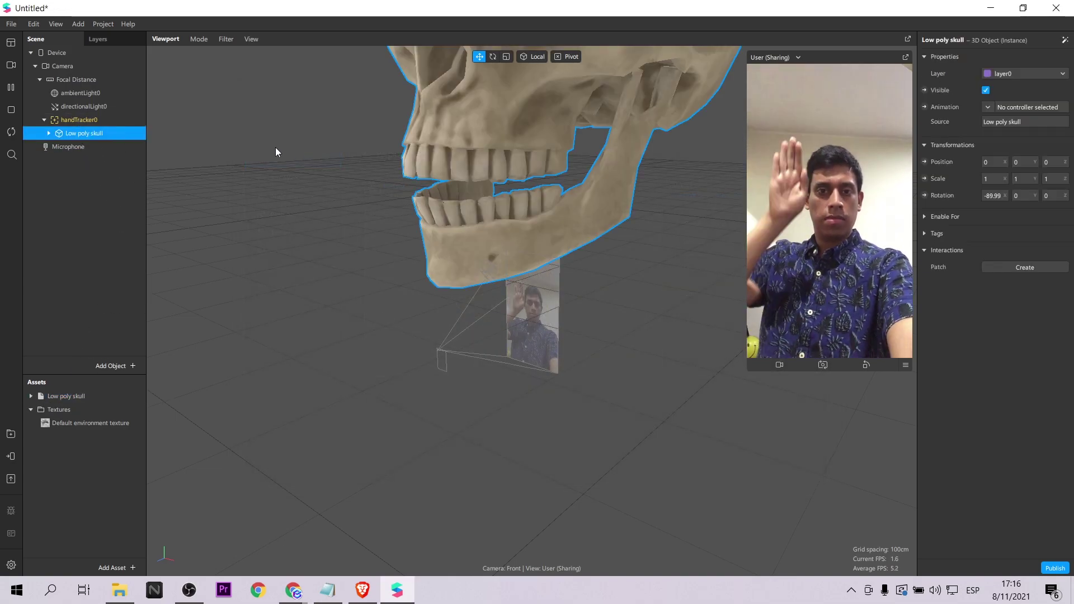
# Set the Low poly skull's scale to 0.3 on the X, Y and Z axes
pyautogui.click(1002, 178)
pyautogui.write('0.3')
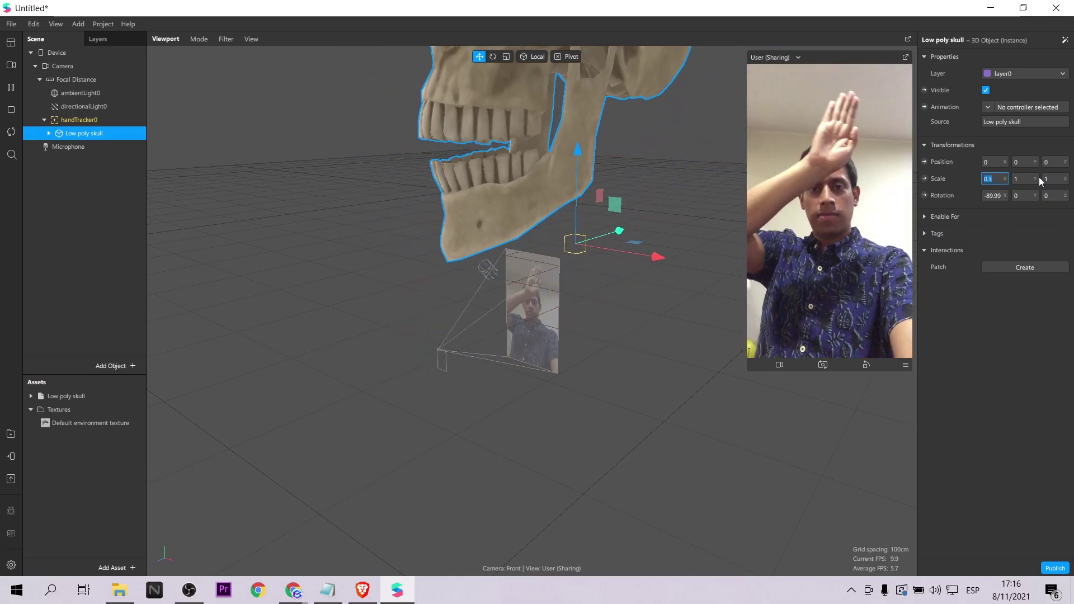
pyautogui.press('Tab')
pyautogui.write('0.3')
pyautogui.press('Tab')
pyautogui.write('0.3')
# Set the Low poly skull's scale to 0.1 on the X, Y and Z axes
pyautogui.click(997, 179)
pyautogui.write('0.1')
pyautogui.press('Tab')
pyautogui.write('0.1')
pyautogui.press('Tab')
pyautogui.write('0.1')
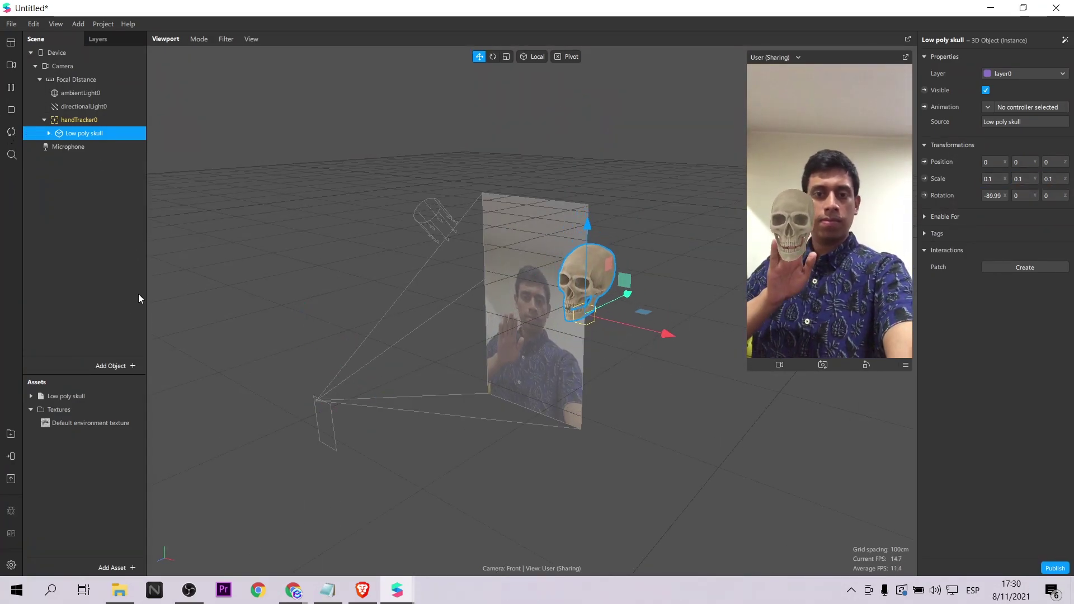
# Insert a Face Tracker object into the scene
pyautogui.moveTo(185, 319); pyautogui.dragTo(659, 431)
pyautogui.click(95, 366)
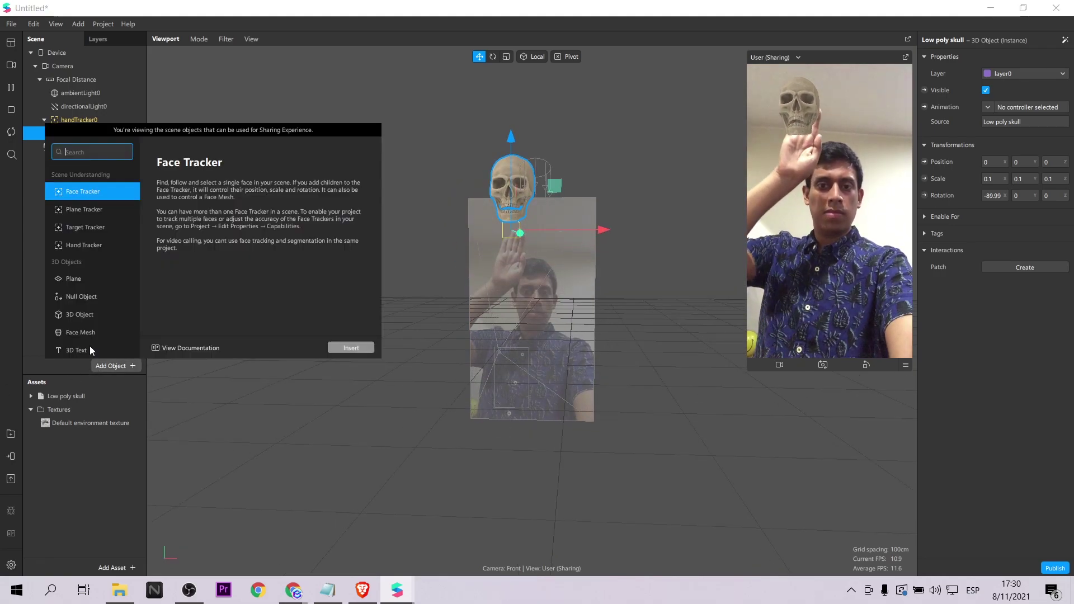
pyautogui.write('fa')
pyautogui.click(122, 196)
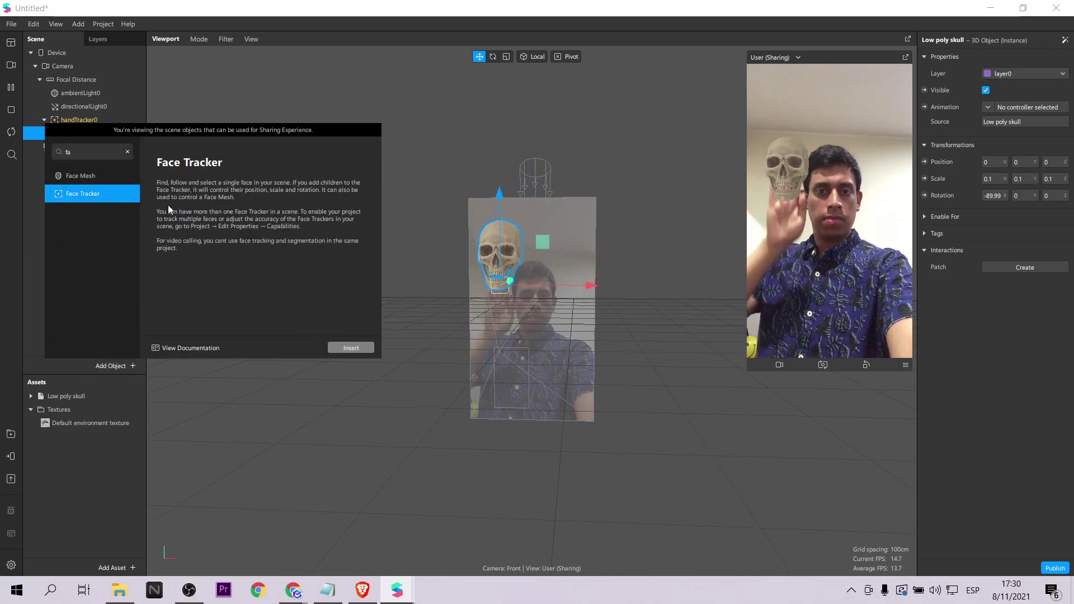
pyautogui.click(344, 344)
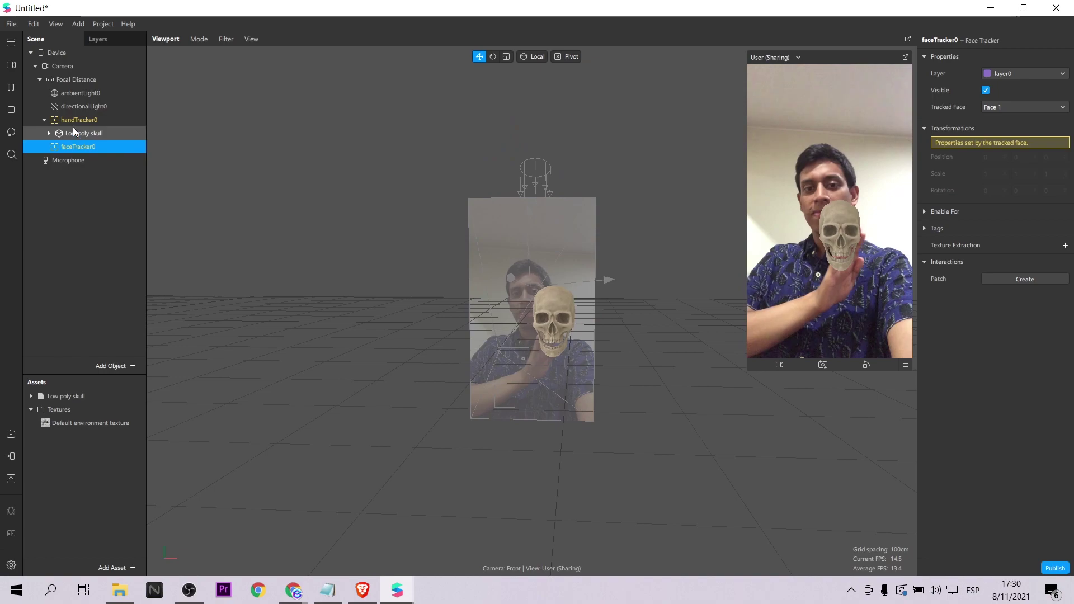
# Make handTracker0, together with its skull, a child of faceTracker0
pyautogui.moveTo(101, 157); pyautogui.dragTo(102, 159)
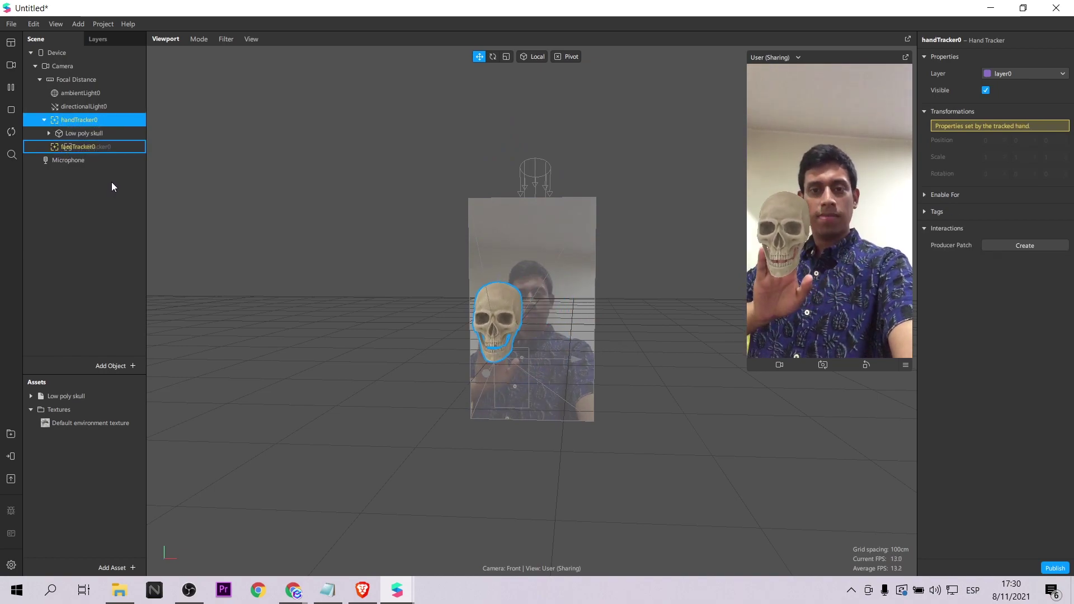
pyautogui.click(79, 123)
pyautogui.click(28, 216)
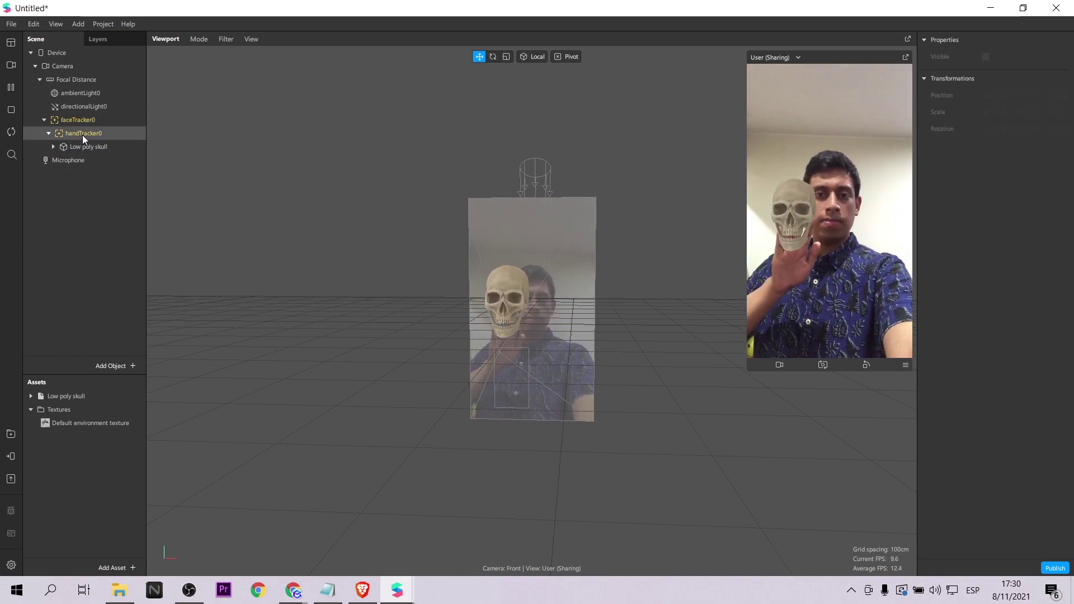
# Add a Null Object under handTracker0 and nest the Low poly skull inside it
pyautogui.click(89, 135)
pyautogui.rightClick(88, 136)
pyautogui.moveTo(145, 146)
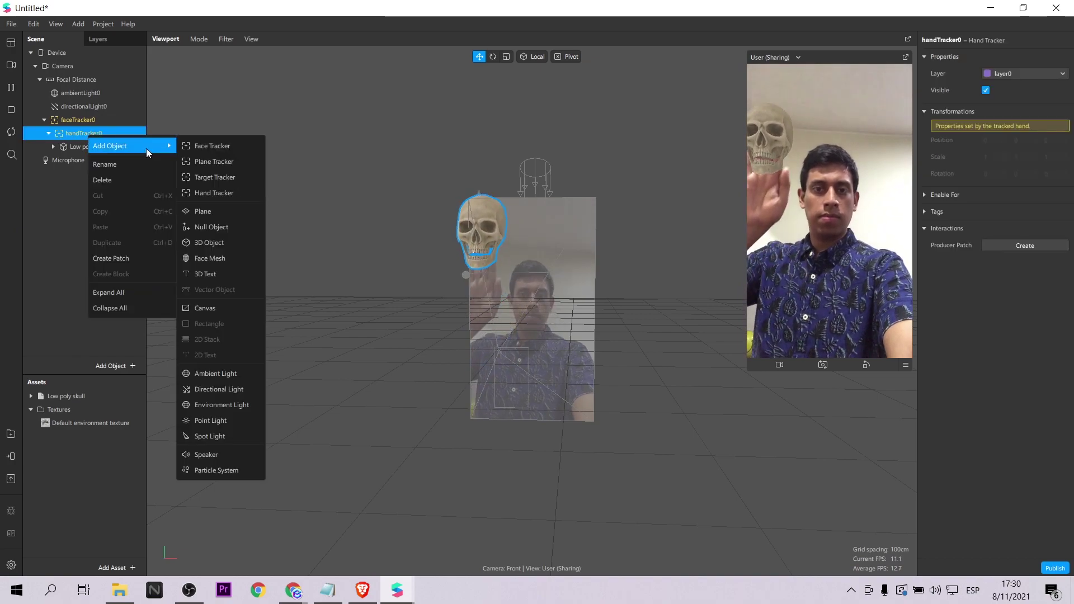
pyautogui.click(214, 226)
pyautogui.moveTo(90, 146); pyautogui.dragTo(103, 173)
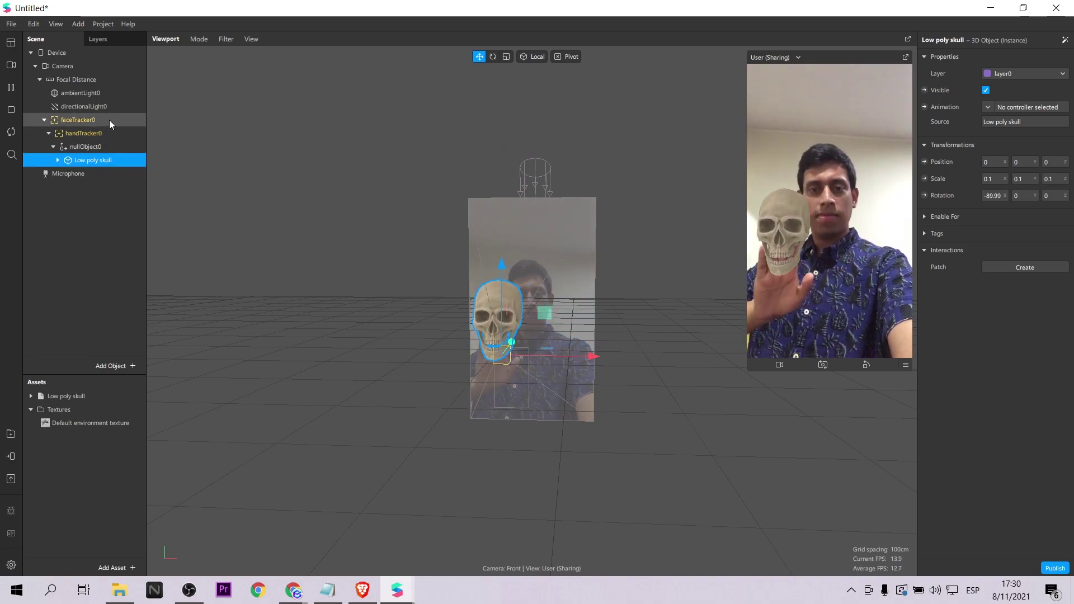
# Show the Patch Editor and add the patches for faceTracker0 to it
pyautogui.click(59, 27)
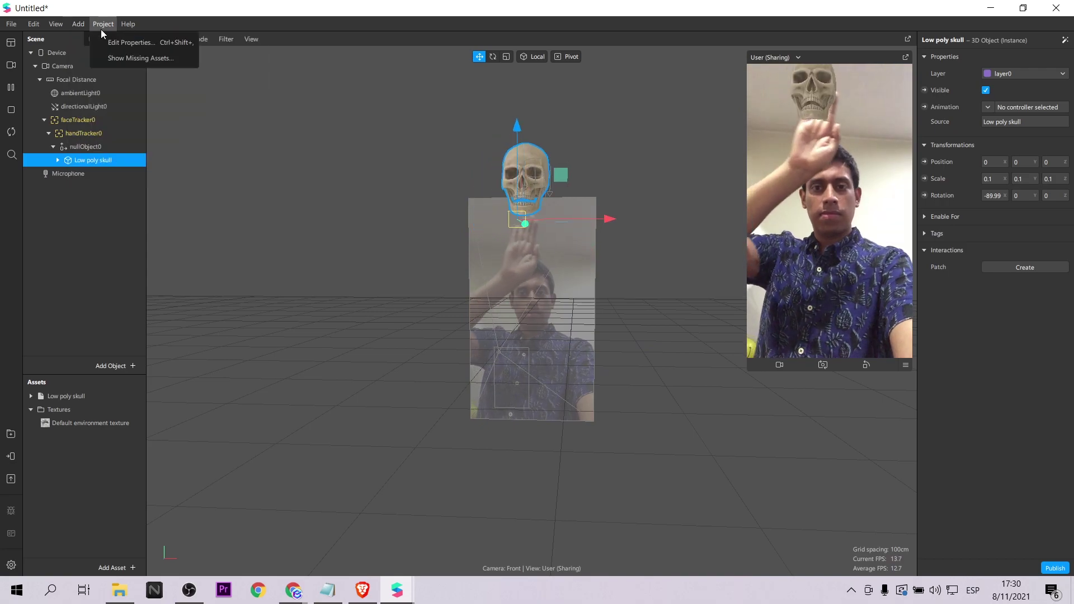
pyautogui.click(59, 42)
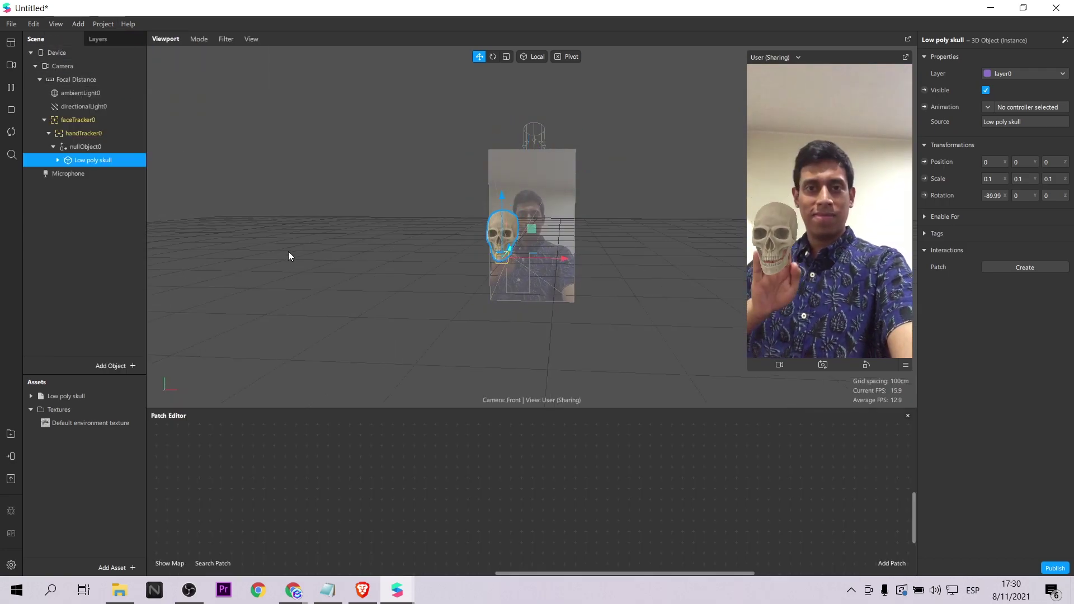
pyautogui.moveTo(76, 120); pyautogui.dragTo(273, 499)
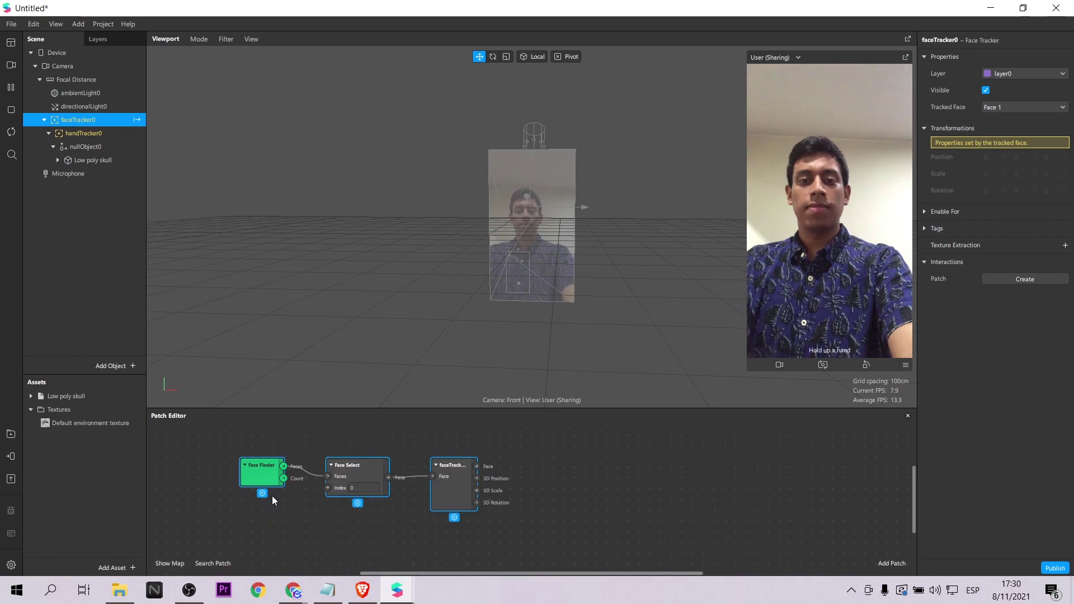
# Create a 3D Rotation patch for nullObject0 and connect faceTracker0's 3D Rotation output to it
pyautogui.click(75, 148)
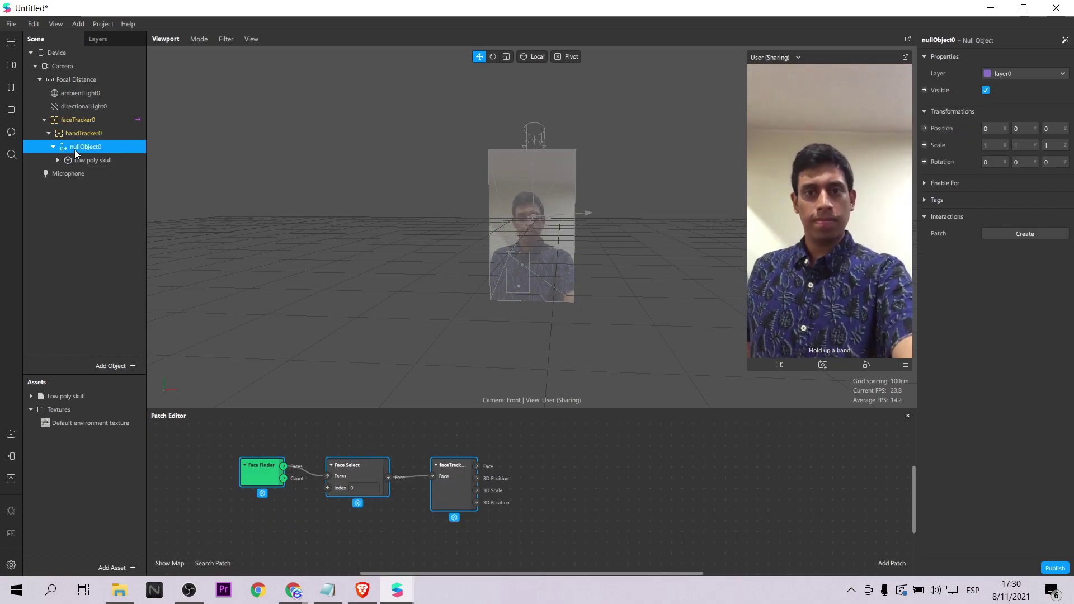
pyautogui.click(925, 162)
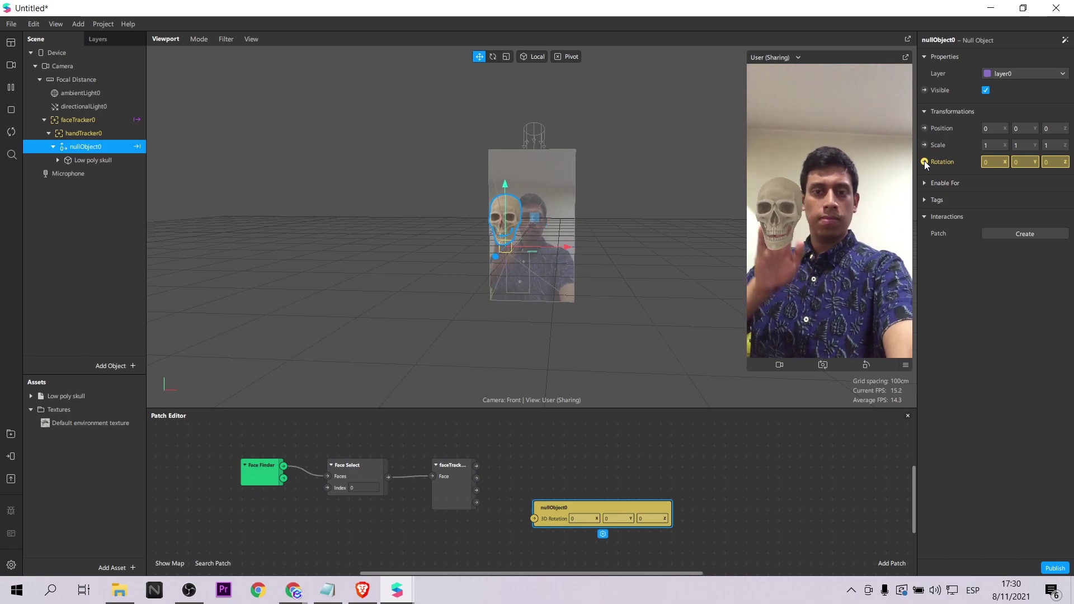
pyautogui.moveTo(559, 512); pyautogui.dragTo(558, 467)
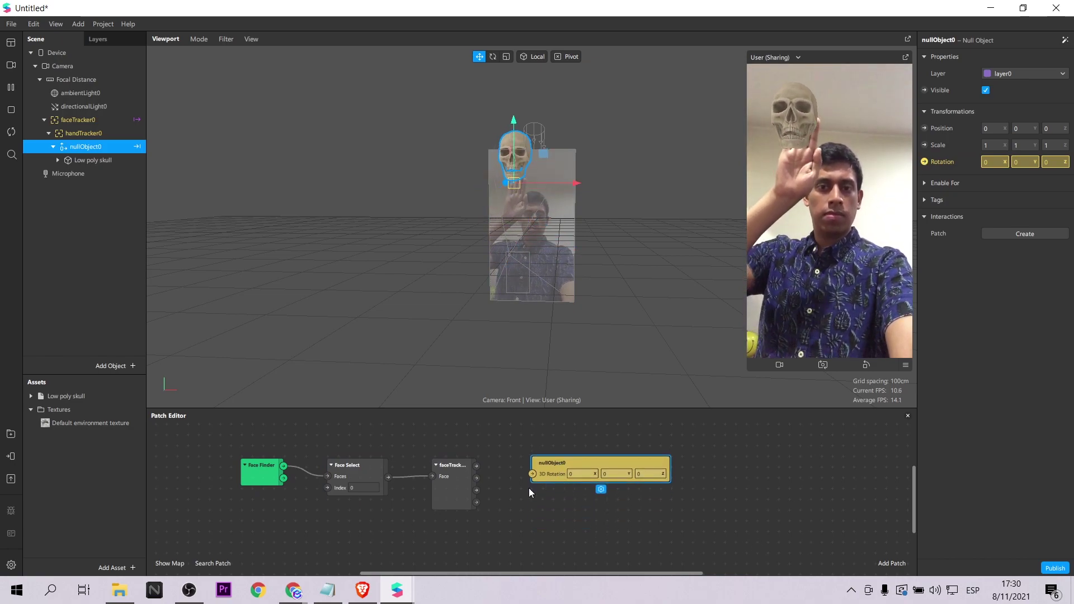
pyautogui.moveTo(478, 503); pyautogui.dragTo(530, 474)
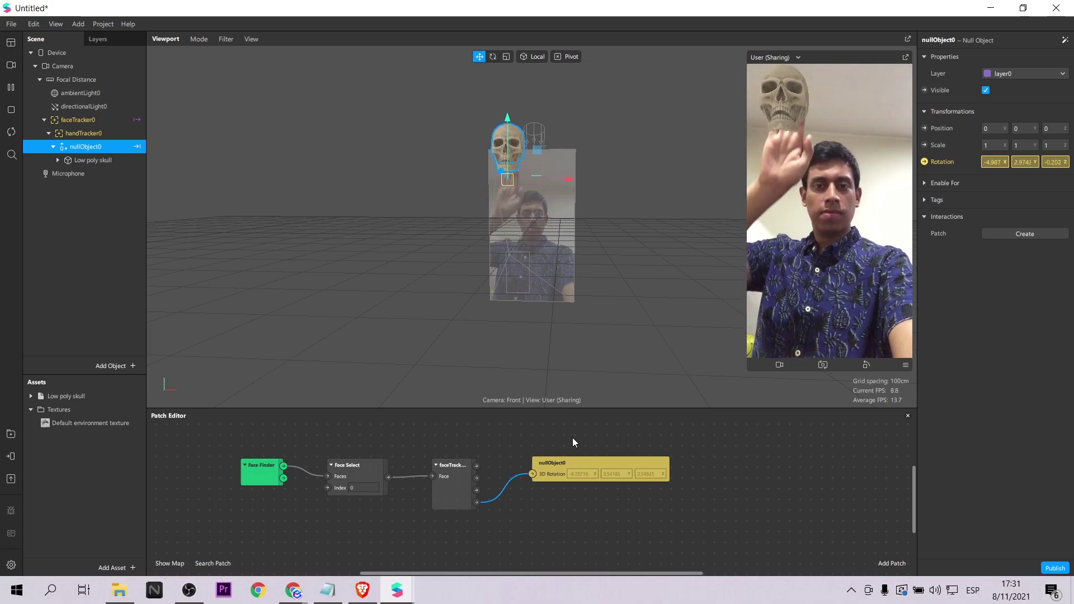
# Pause the simulation video, shrink the preview and look over the available camera sources
pyautogui.click(10, 87)
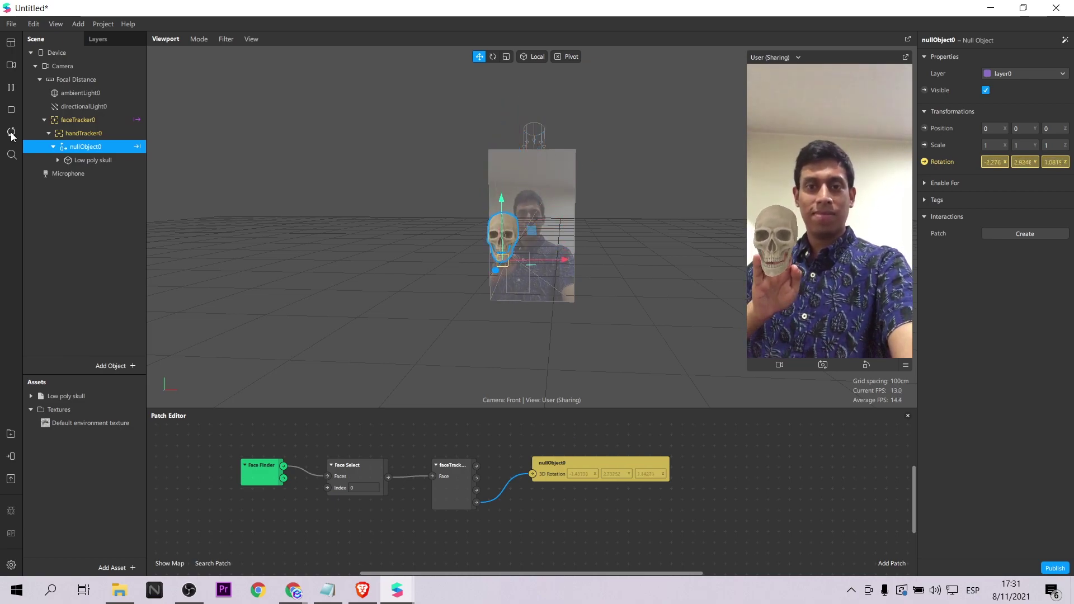
pyautogui.moveTo(748, 367); pyautogui.dragTo(824, 235)
pyautogui.click(10, 65)
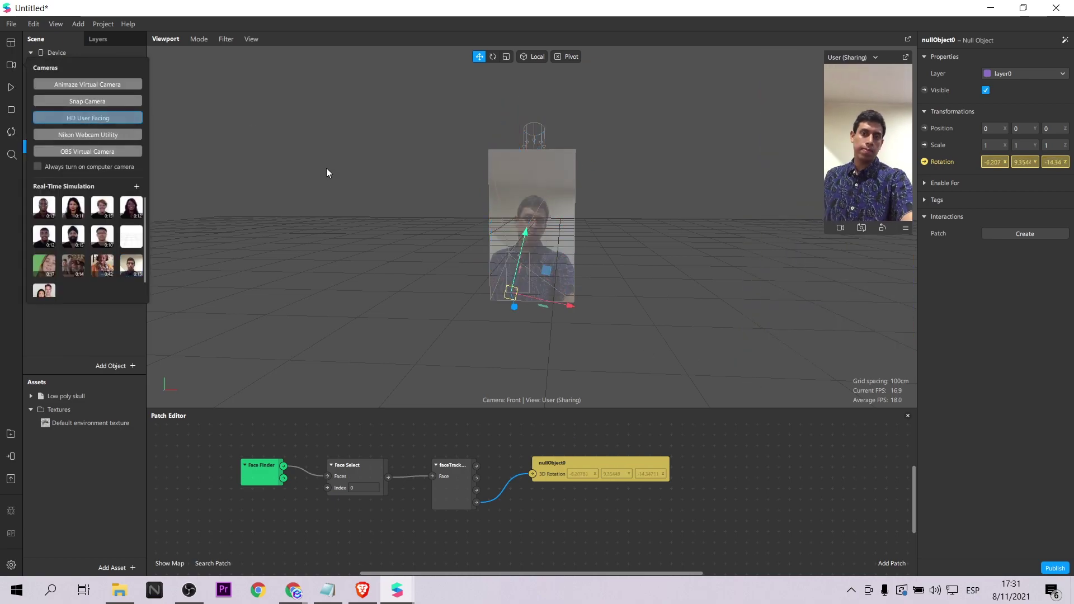
pyautogui.click(328, 169)
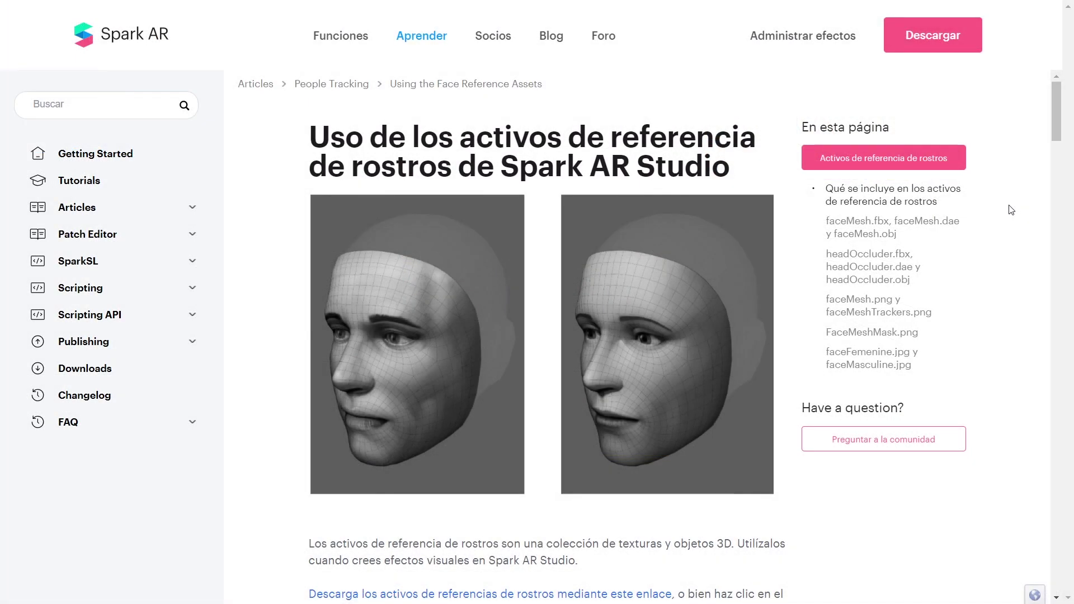
# Download the face reference assets from the Spark AR article in the browser and open the downloaded zip file
pyautogui.scroll(-9, 324, 283)
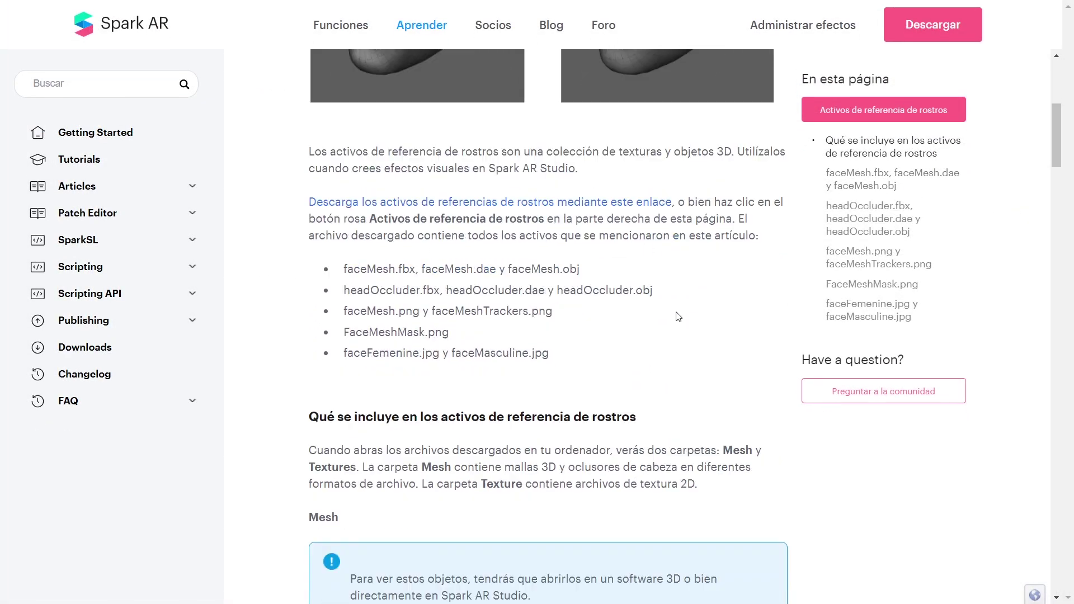
pyautogui.scroll(9, 417, 317)
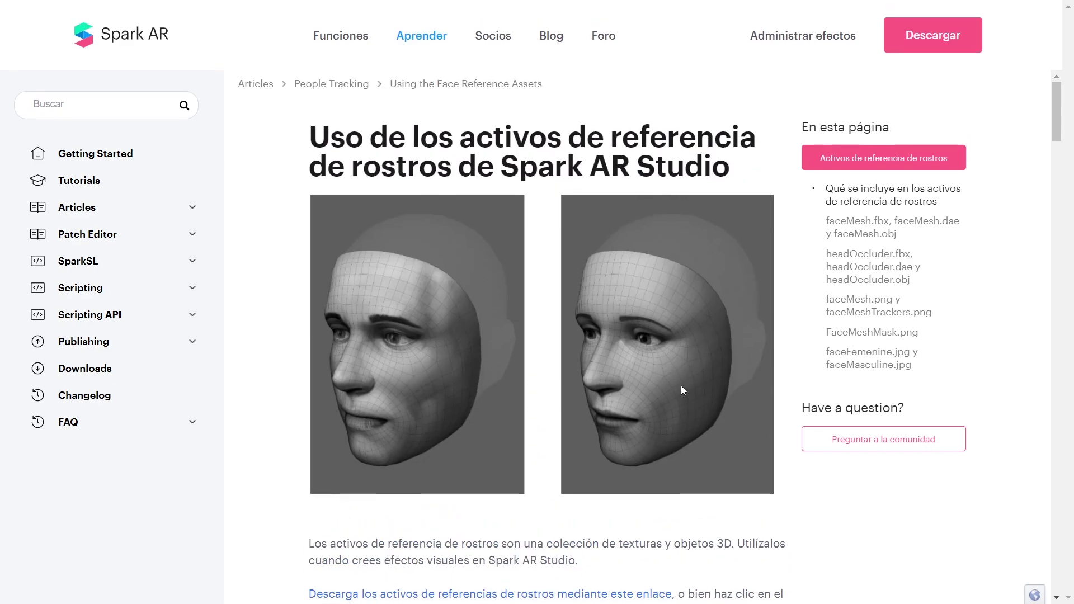
pyautogui.scroll(-4, 680, 385)
pyautogui.click(610, 365)
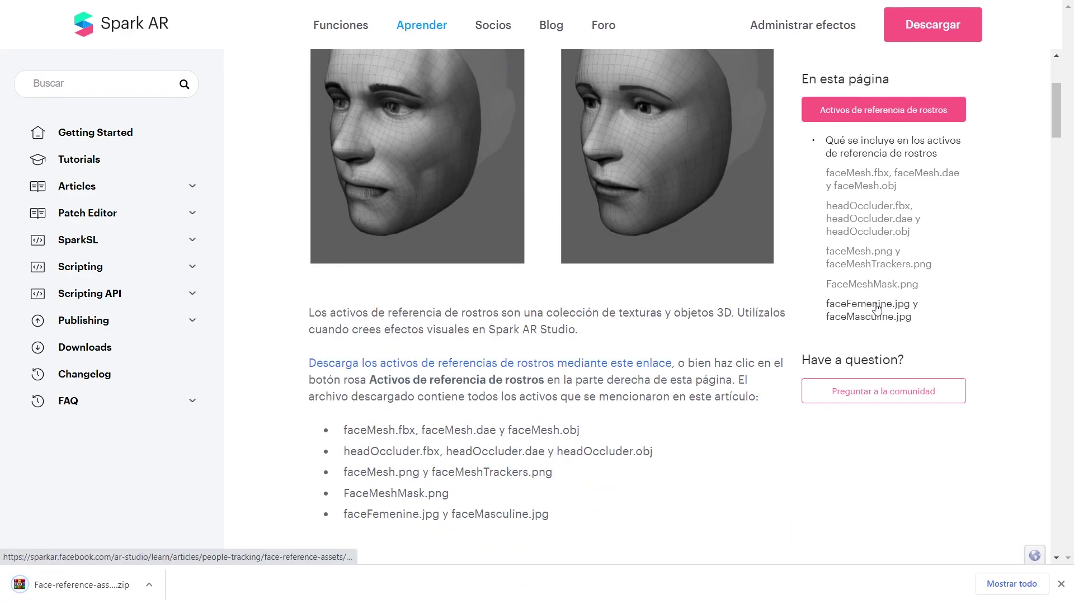
pyautogui.click(81, 588)
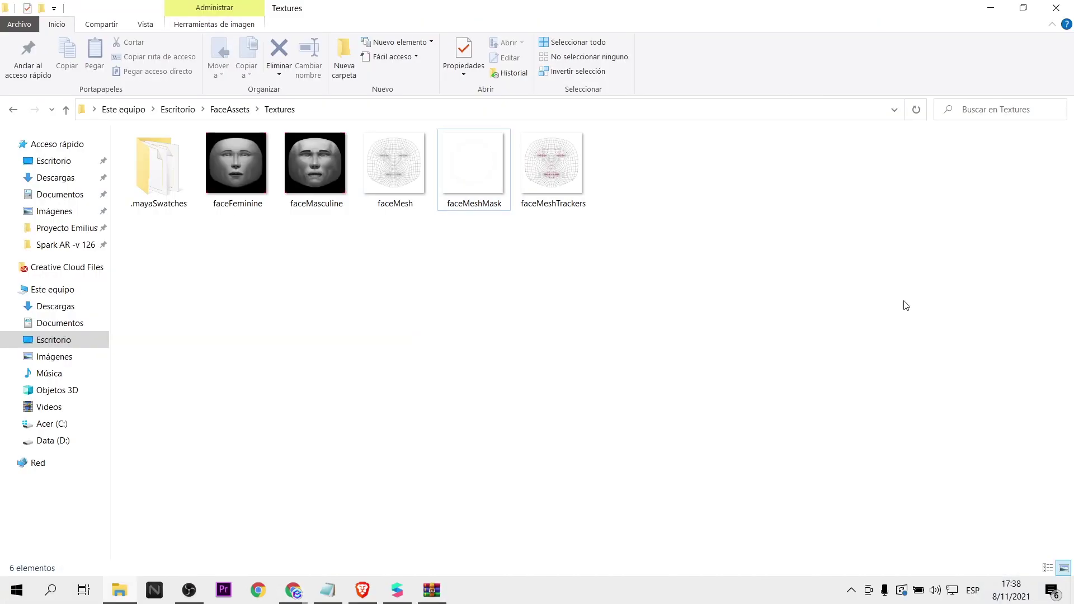
# Search the computer for "pho" and launch an image editor for the face textures
pyautogui.click(53, 591)
pyautogui.write('pho')
pyautogui.click(115, 206)
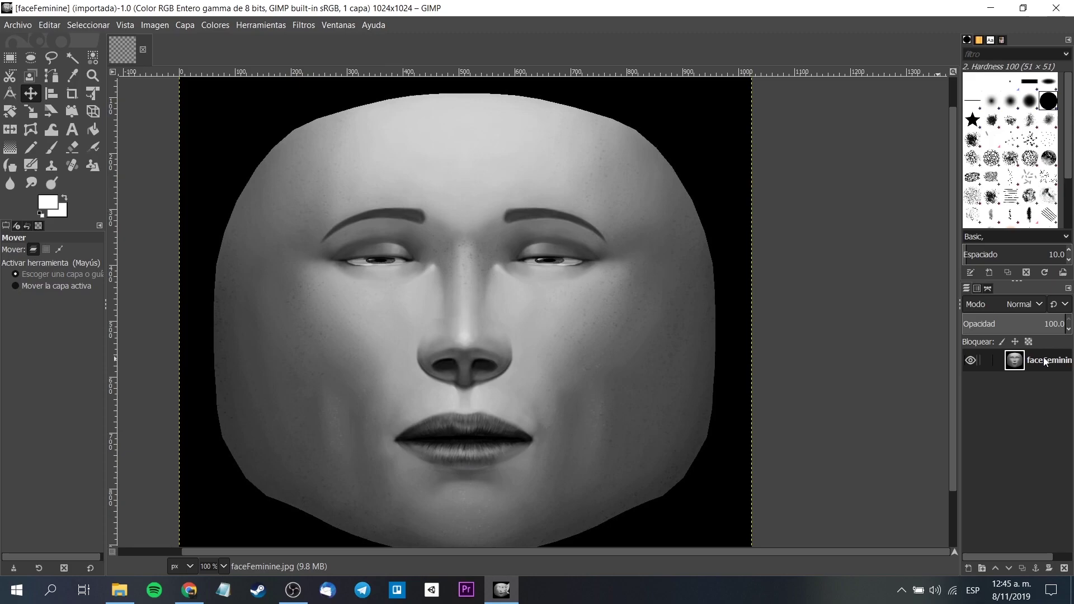
# Add a new transparent layer above the faceFeminine layer
pyautogui.rightClick(1046, 363)
pyautogui.click(942, 101)
pyautogui.click(984, 328)
# Paint both eyes of the face solid white on the new layer, using the Paintbrush at size 22
pyautogui.click(50, 147)
pyautogui.moveTo(19, 331); pyautogui.dragTo(8, 331)
pyautogui.keyDown('ctrl'); pyautogui.scroll(3, 333, 270); pyautogui.keyUp('ctrl')
pyautogui.moveTo(369, 261)
pyautogui.mouseDown()
pyautogui.moveTo(560, 247)
pyautogui.moveTo(529, 261)
pyautogui.mouseUp()
pyautogui.keyDown('shift'); pyautogui.hscroll(5, 529, 262); pyautogui.keyUp('shift')
pyautogui.moveTo(487, 336)
pyautogui.mouseDown()
pyautogui.moveTo(643, 336)
pyautogui.moveTo(581, 372)
pyautogui.mouseUp()
pyautogui.keyDown('ctrl'); pyautogui.scroll(-6, 368, 334); pyautogui.keyUp('ctrl')
pyautogui.keyDown('ctrl'); pyautogui.scroll(2, 367, 334); pyautogui.keyUp('ctrl')
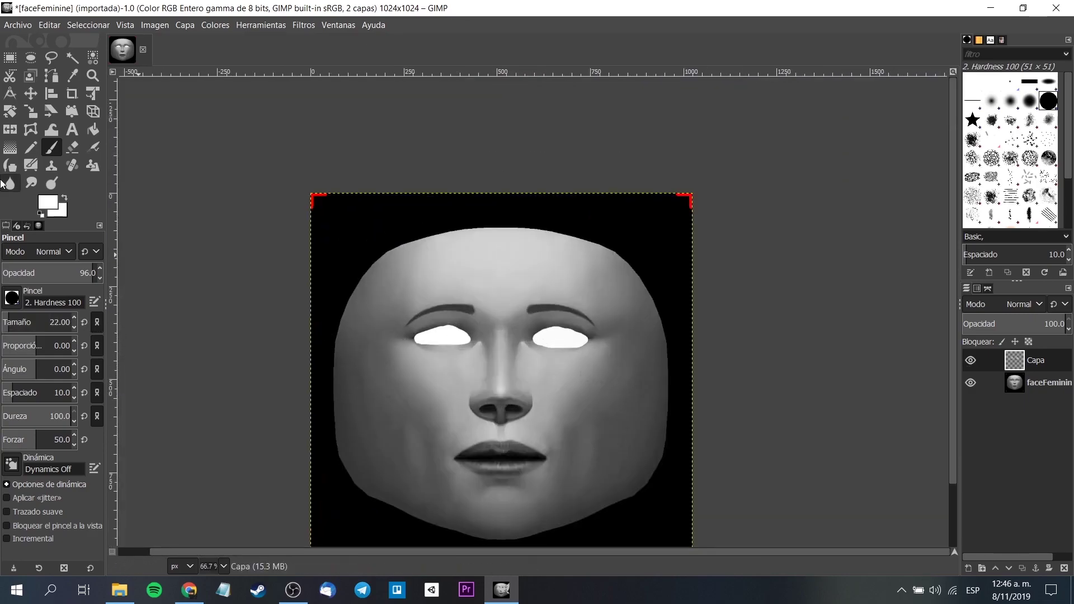
# Delete the faceFeminine layer so only the painted eye shapes remain on transparency
pyautogui.click(1041, 383)
pyautogui.rightClick(1040, 383)
pyautogui.click(983, 193)
pyautogui.keyDown('ctrl'); pyautogui.scroll(3, 504, 336); pyautogui.keyUp('ctrl')
pyautogui.keyDown('ctrl'); pyautogui.scroll(-3, 504, 336); pyautogui.keyUp('ctrl')
# Start exporting the eye mask image and choose the Escritorio folder as its destination
pyautogui.click(18, 25)
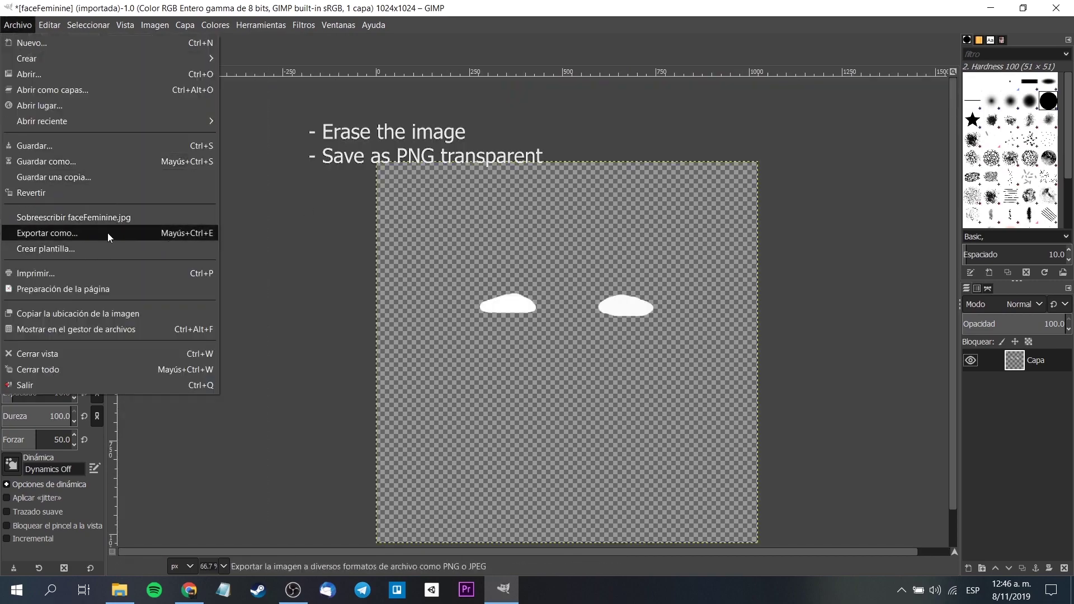
pyautogui.click(84, 233)
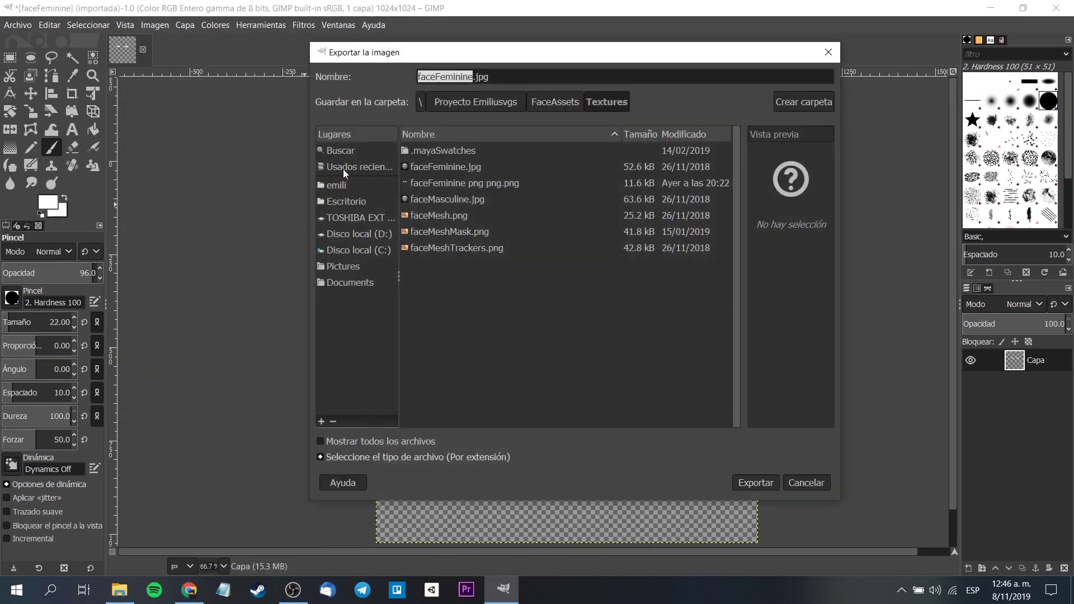
pyautogui.click(350, 200)
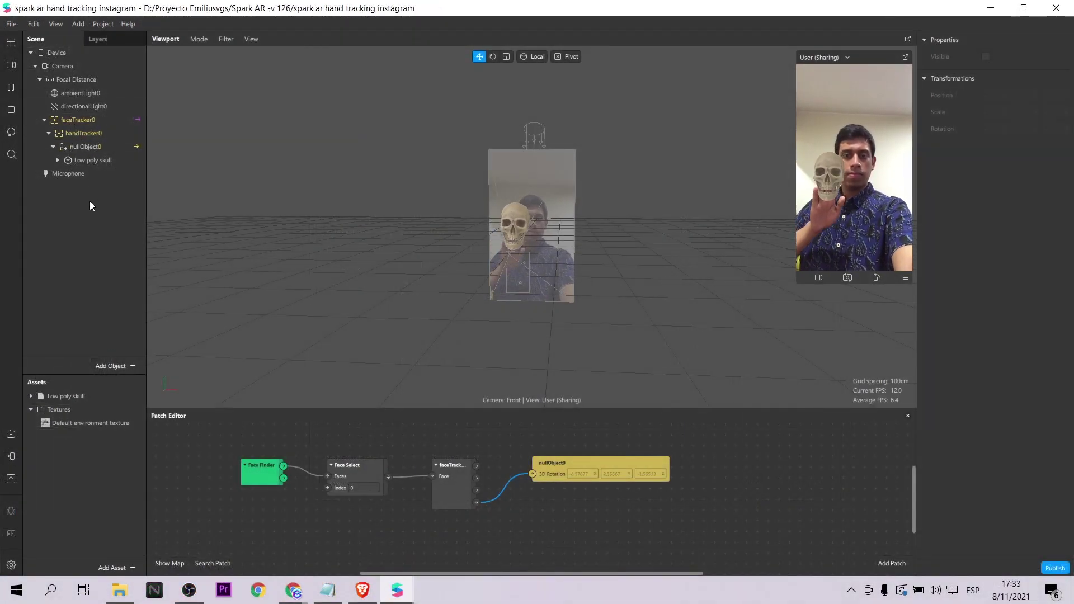
# In Spark AR Studio, add a Face Mesh to faceTracker0 and nest it inside the Low poly skull
pyautogui.rightClick(90, 121)
pyautogui.moveTo(112, 133)
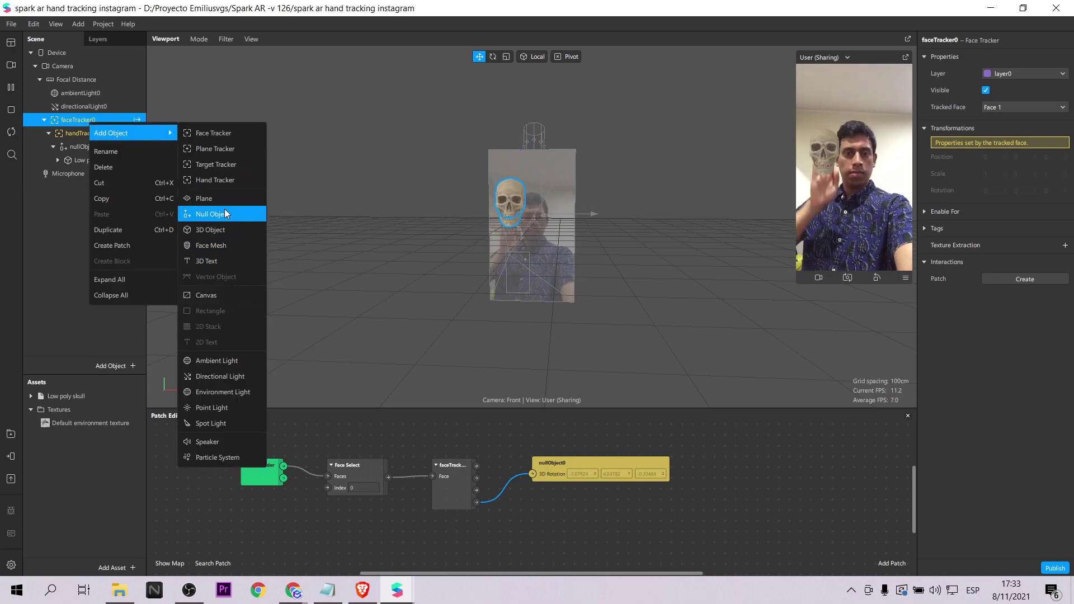
pyautogui.click(217, 246)
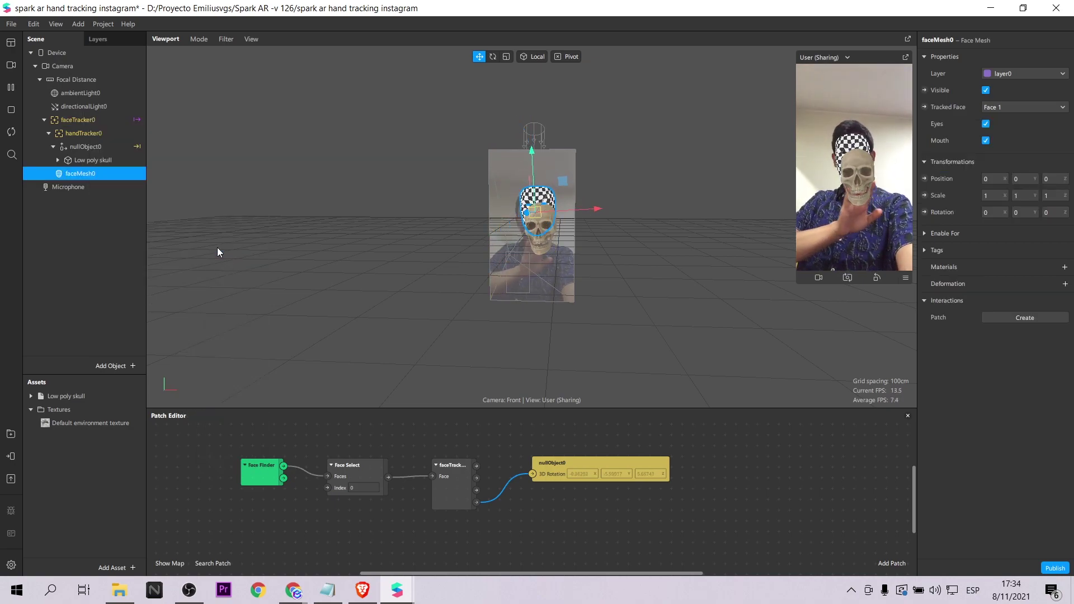
pyautogui.moveTo(89, 173); pyautogui.dragTo(103, 153)
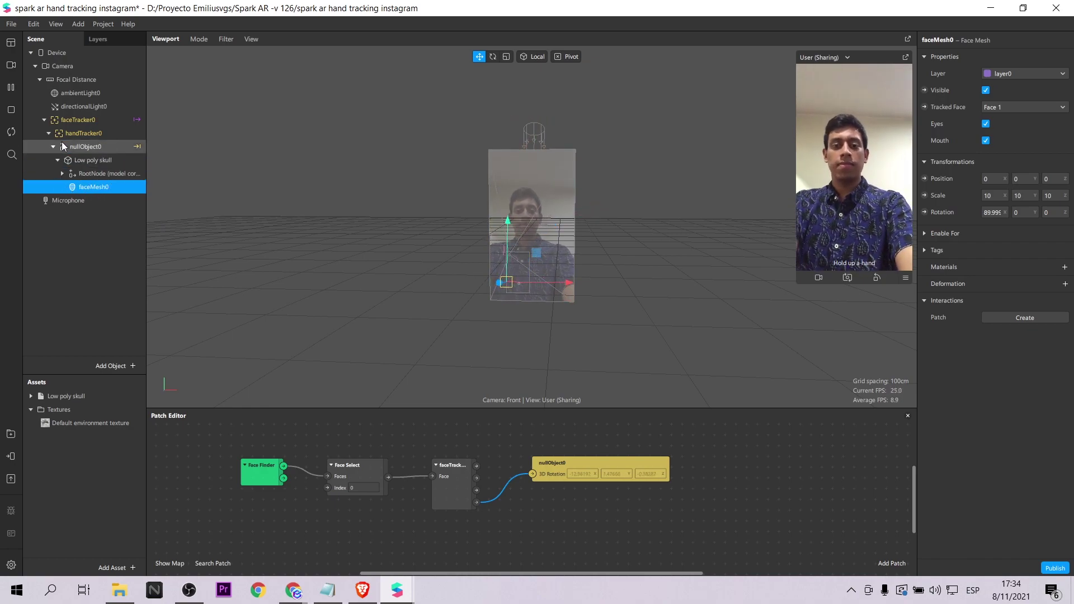
# Raise the face mesh onto the skull's face with the simulation paused, resume playback, and turn off the mesh's Eyes option
pyautogui.click(11, 88)
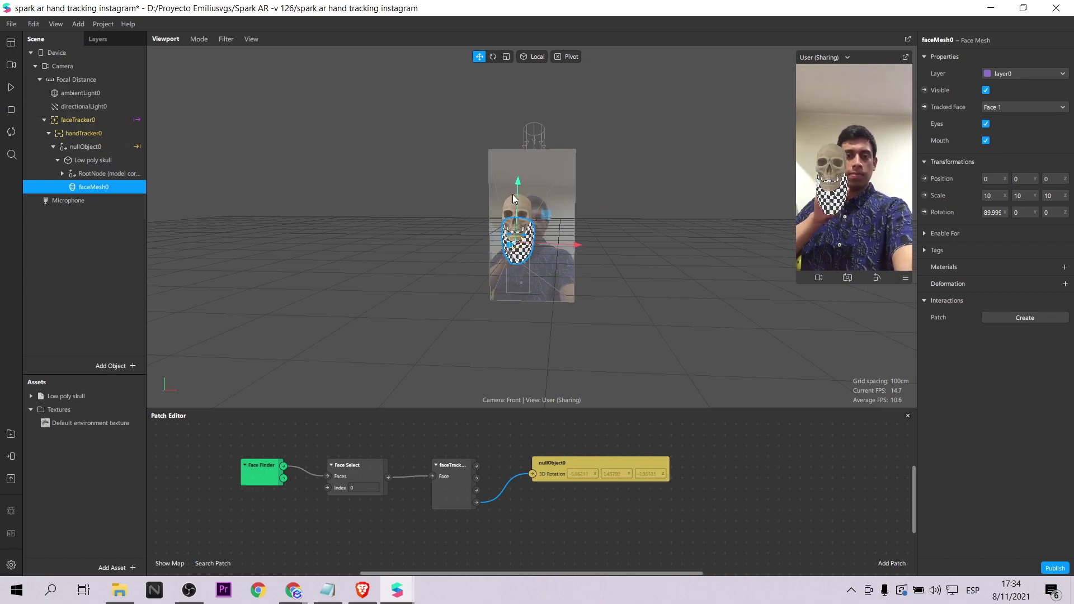
pyautogui.moveTo(516, 186); pyautogui.dragTo(511, 161)
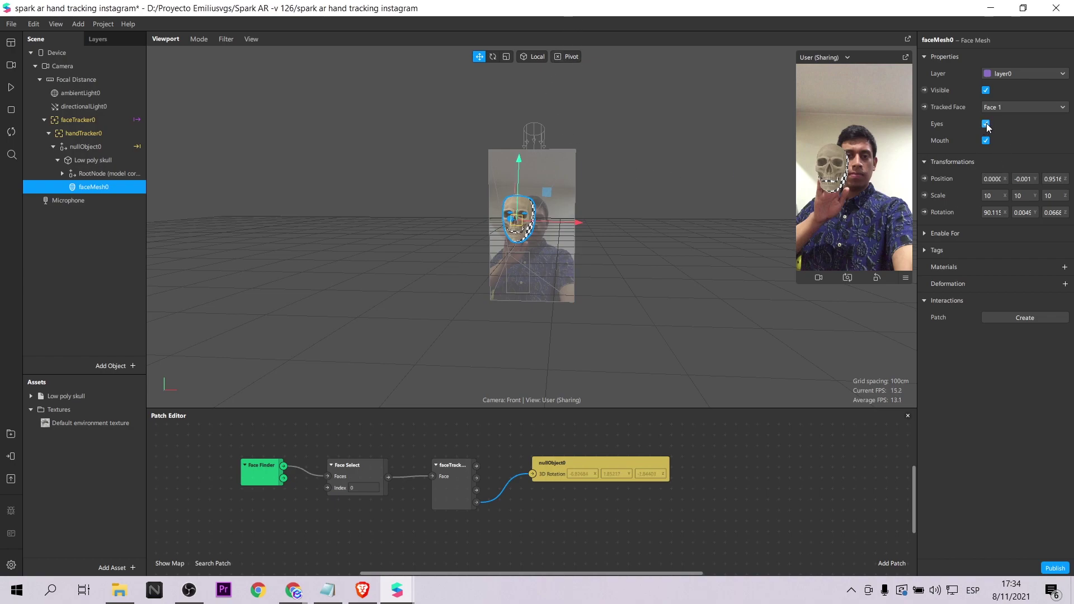
pyautogui.click(10, 89)
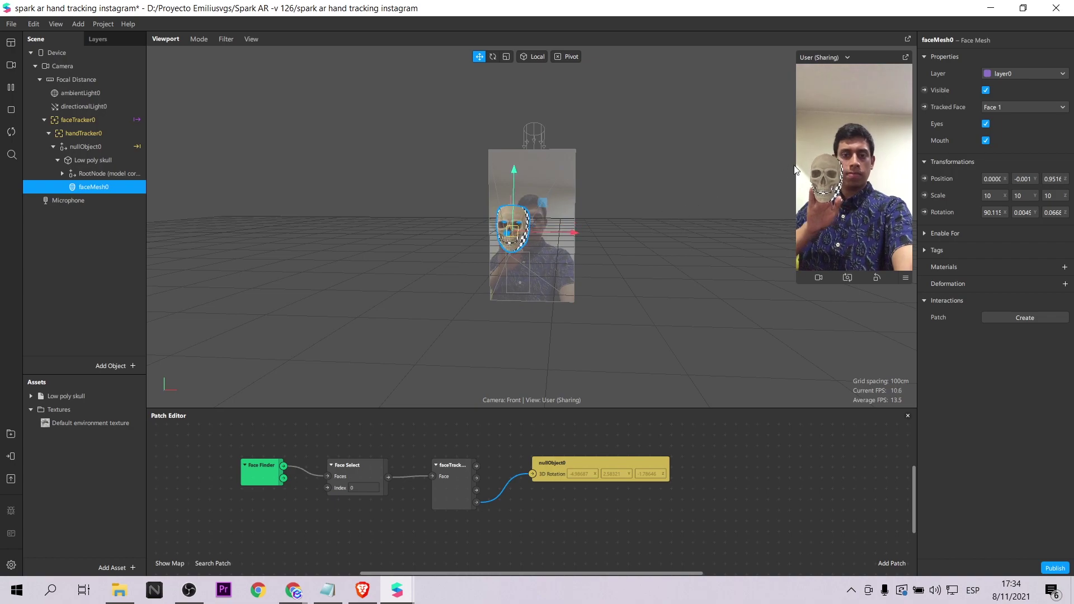
pyautogui.click(985, 124)
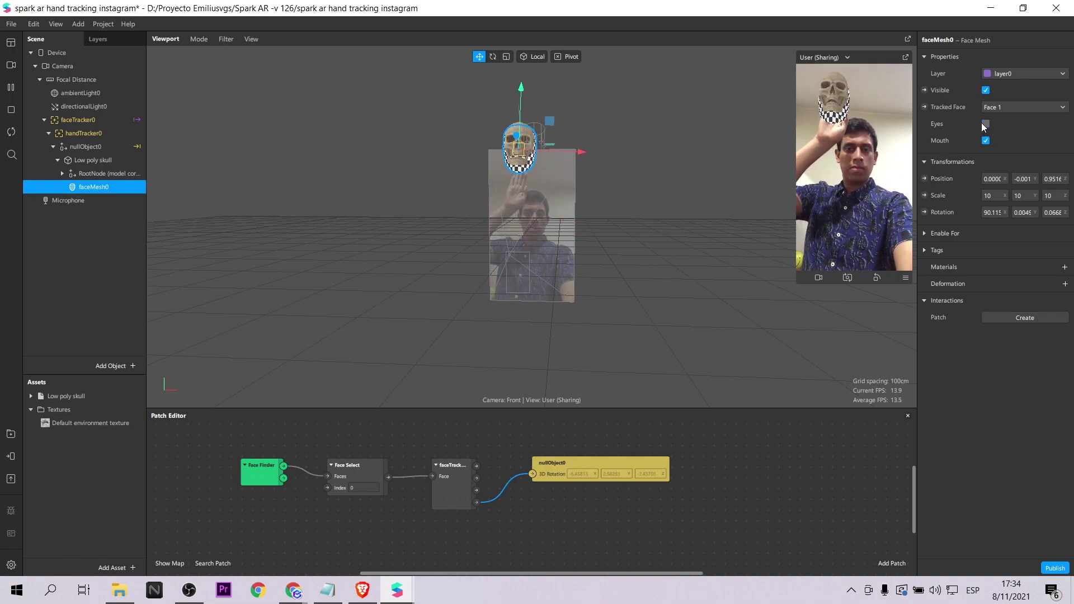
# Add a new material to the face mesh and set its shader type to Flat
pyautogui.click(1065, 267)
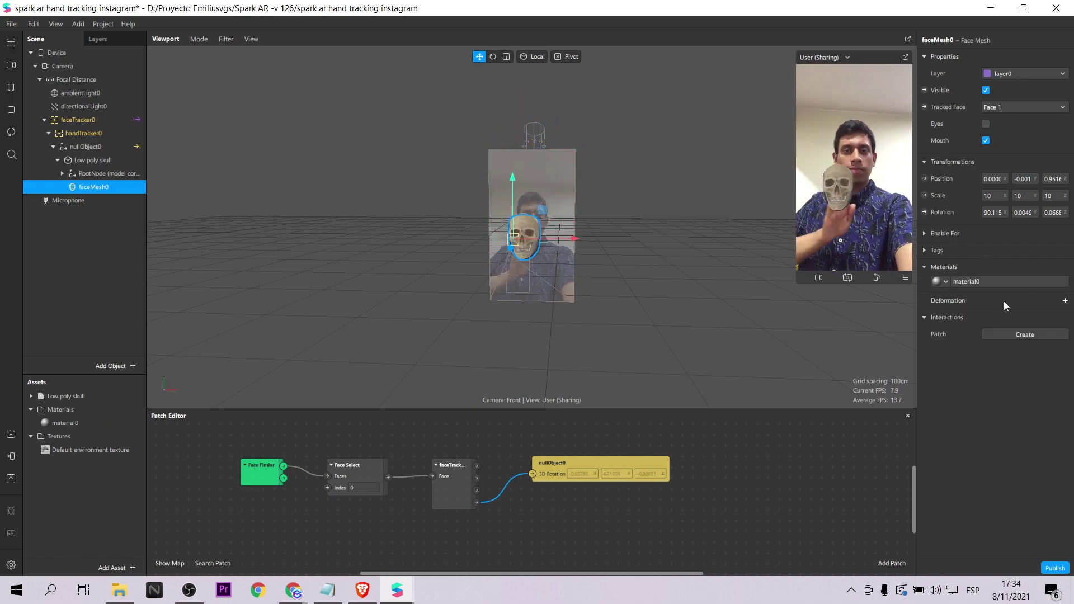
pyautogui.click(75, 424)
pyautogui.click(999, 55)
pyautogui.click(996, 52)
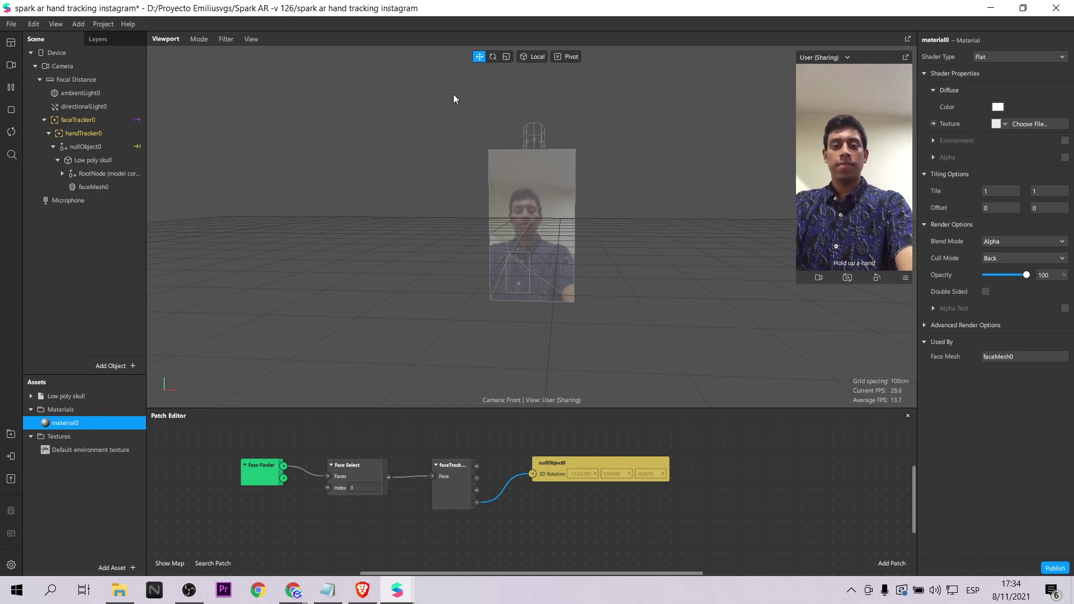
# Extract the face texture from faceTracker0 and assign faceTracker0 Texture as material0's diffuse texture
pyautogui.click(95, 119)
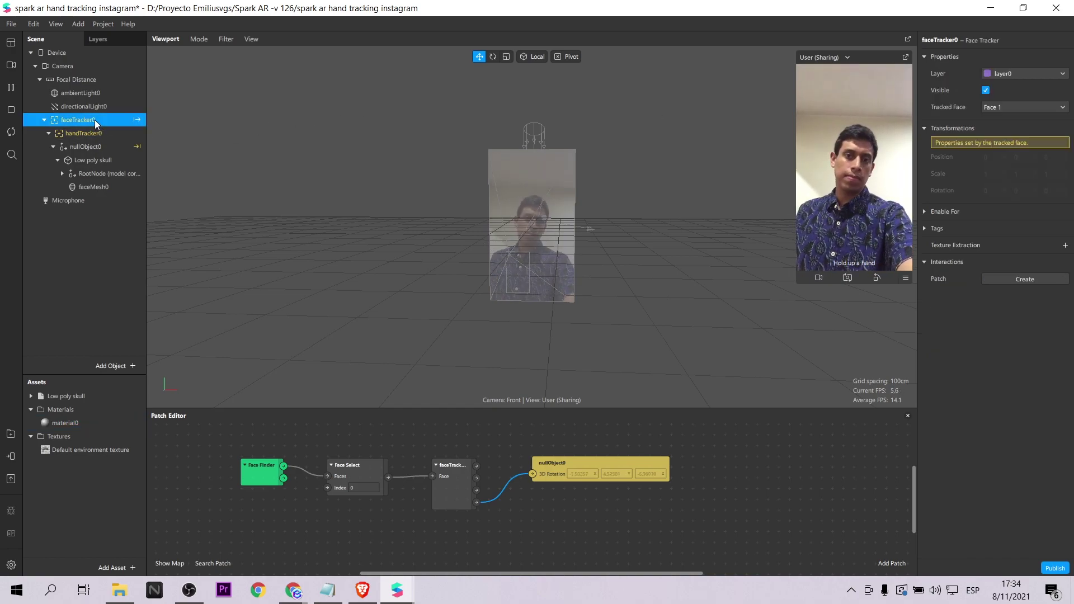
pyautogui.click(1065, 245)
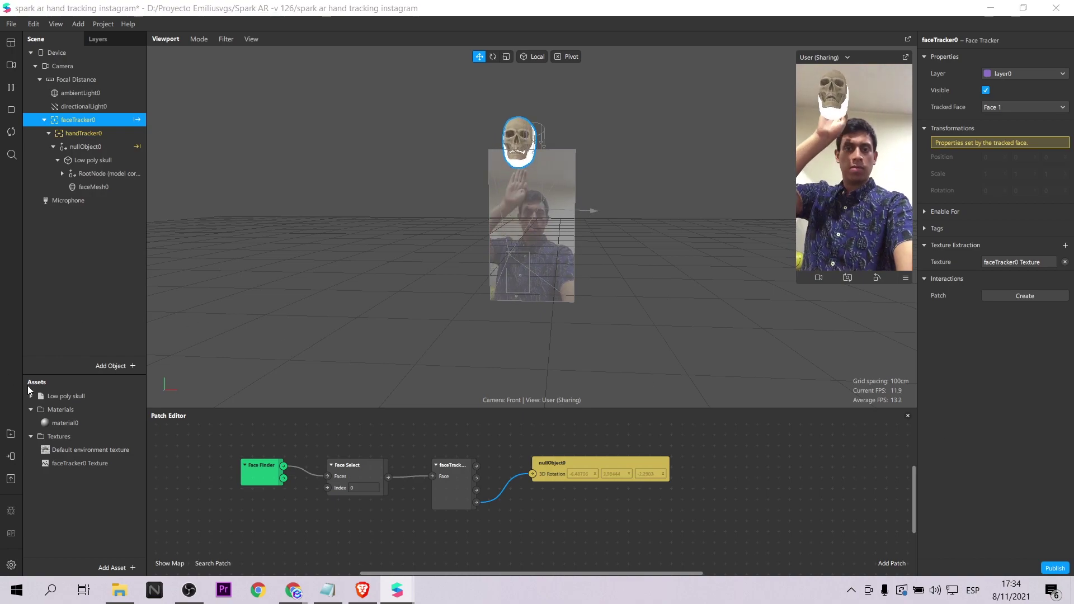
pyautogui.doubleClick(54, 424)
pyautogui.press('Escape')
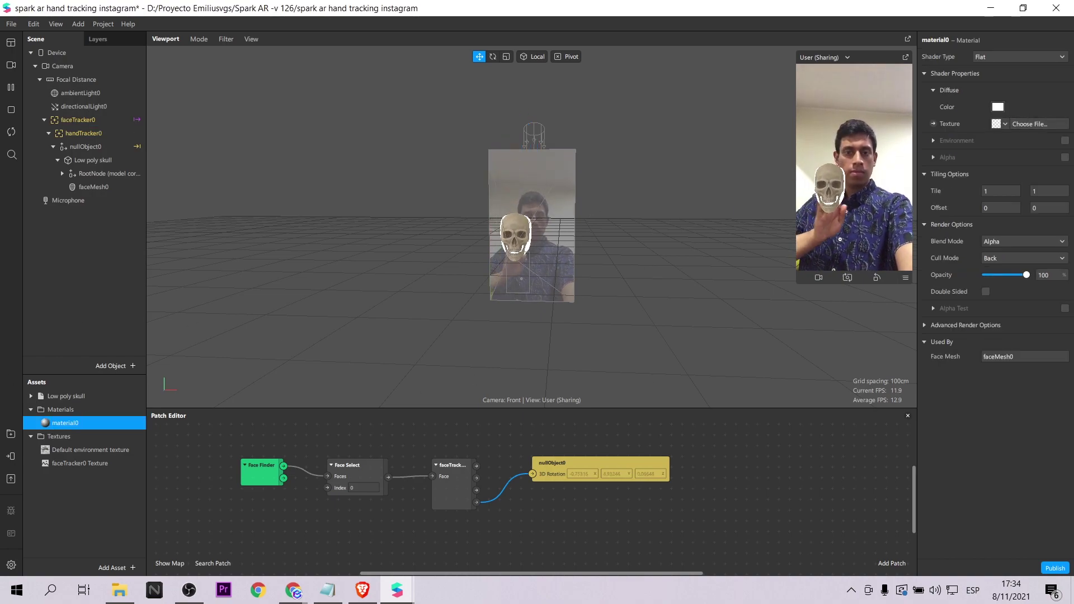
pyautogui.click(1005, 125)
pyautogui.click(1004, 187)
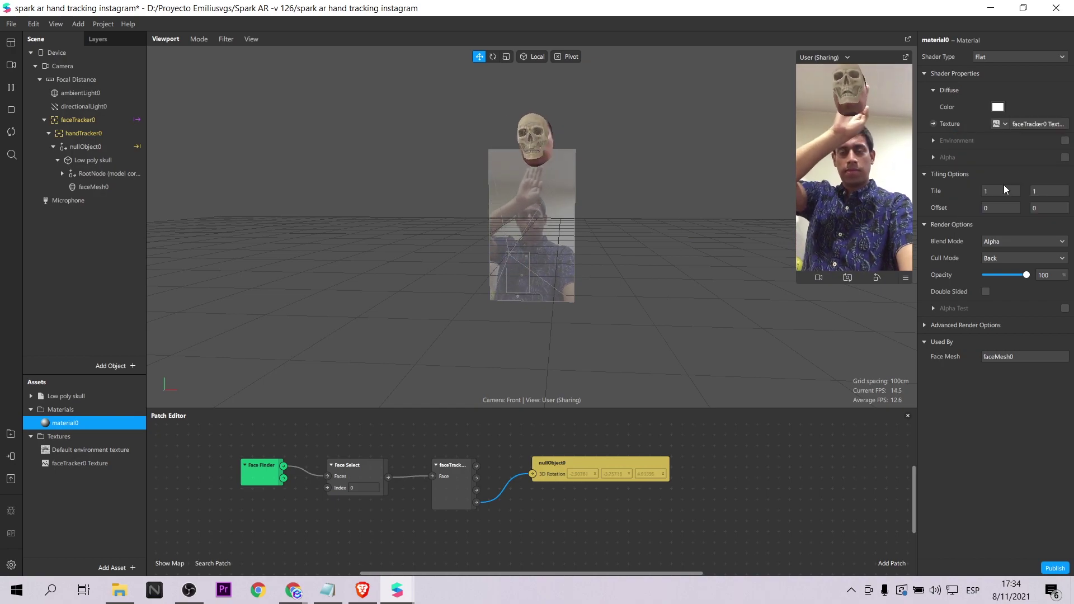
# Enable Alpha on material0 and import the faceeyes image as its alpha texture
pyautogui.click(1065, 158)
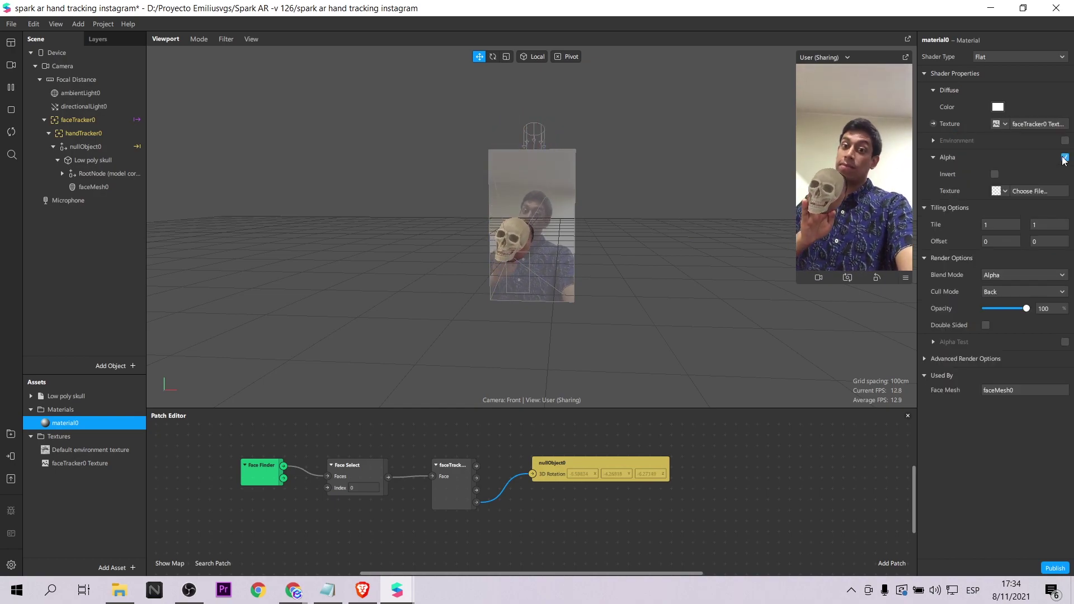
pyautogui.click(1006, 192)
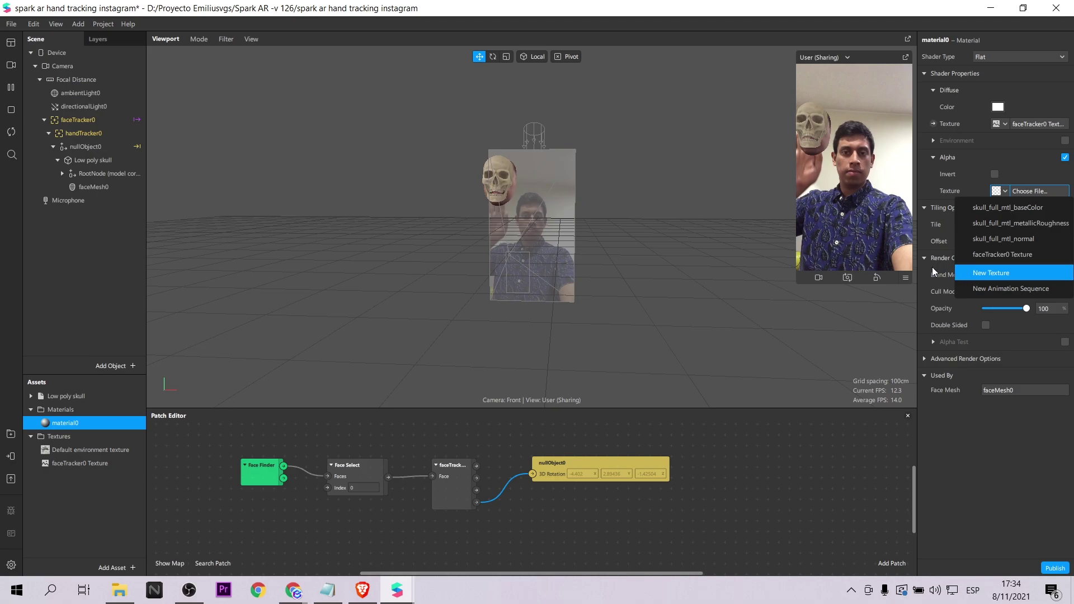
pyautogui.click(958, 273)
pyautogui.click(248, 133)
pyautogui.click(429, 329)
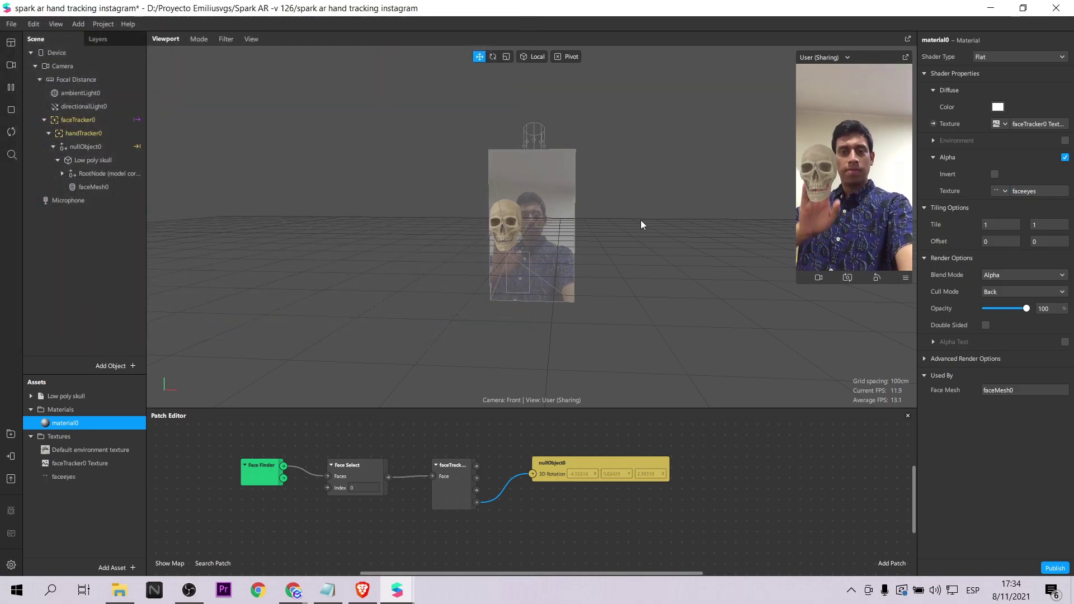
# With the simulation paused, fine-tune the face mesh's position over the skull's eye sockets and resume playback
pyautogui.moveTo(643, 224); pyautogui.dragTo(387, 273)
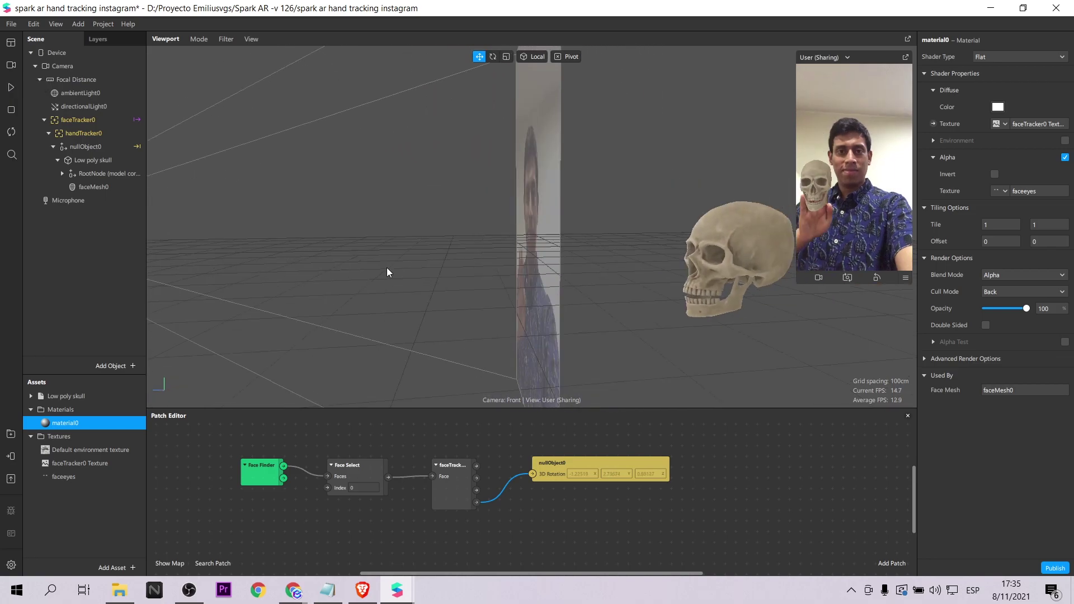
pyautogui.click(89, 187)
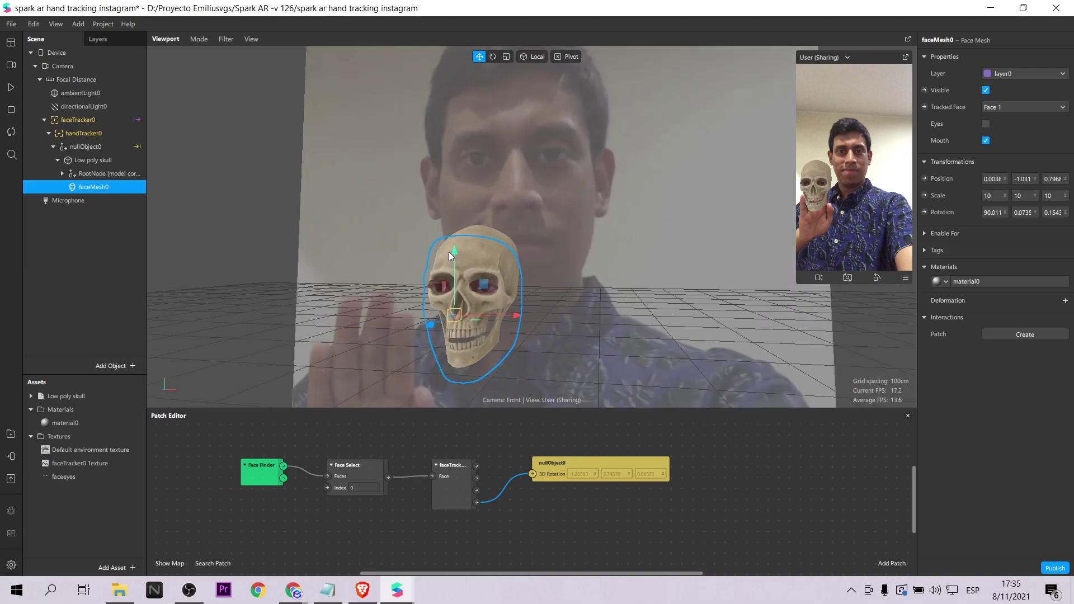
pyautogui.click(9, 89)
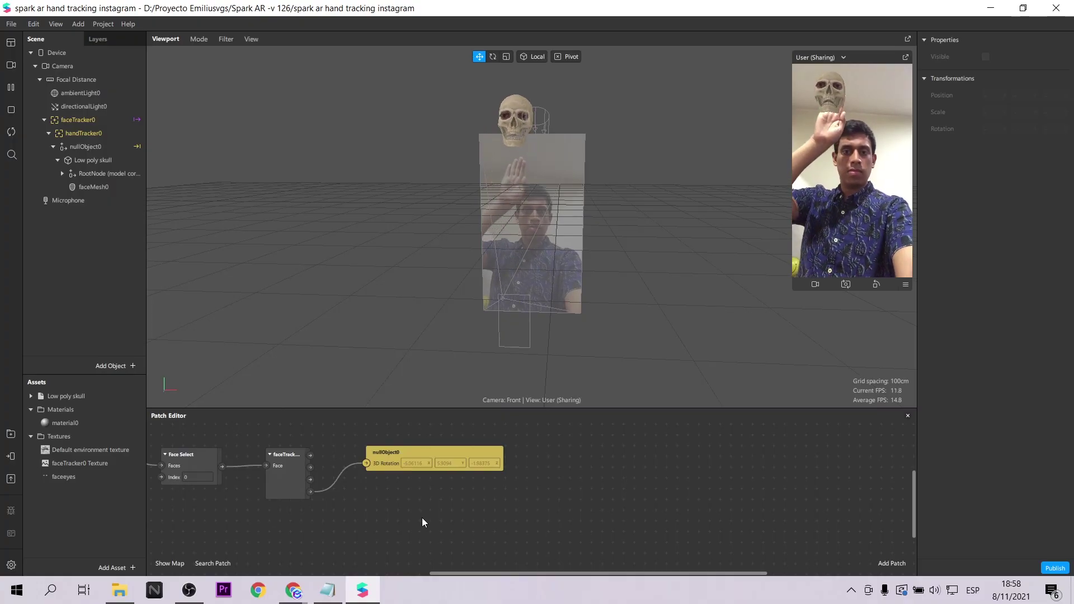
# Add a Smile patch below the nullObject0 patch and feed it the face output of the faceTracker0 patch
pyautogui.doubleClick(422, 518)
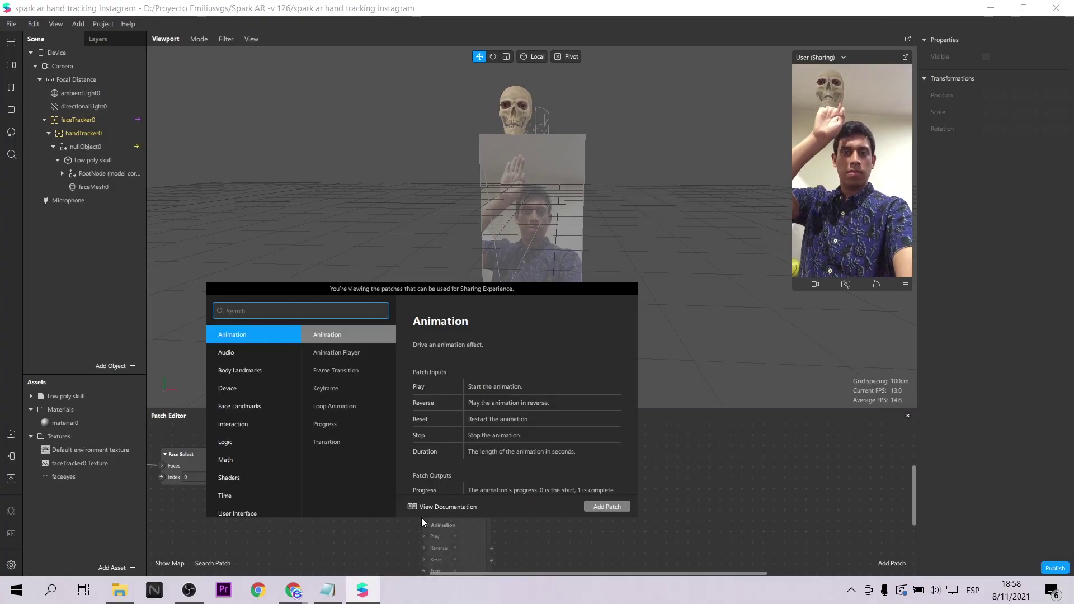
pyautogui.write('smil')
pyautogui.press('Return')
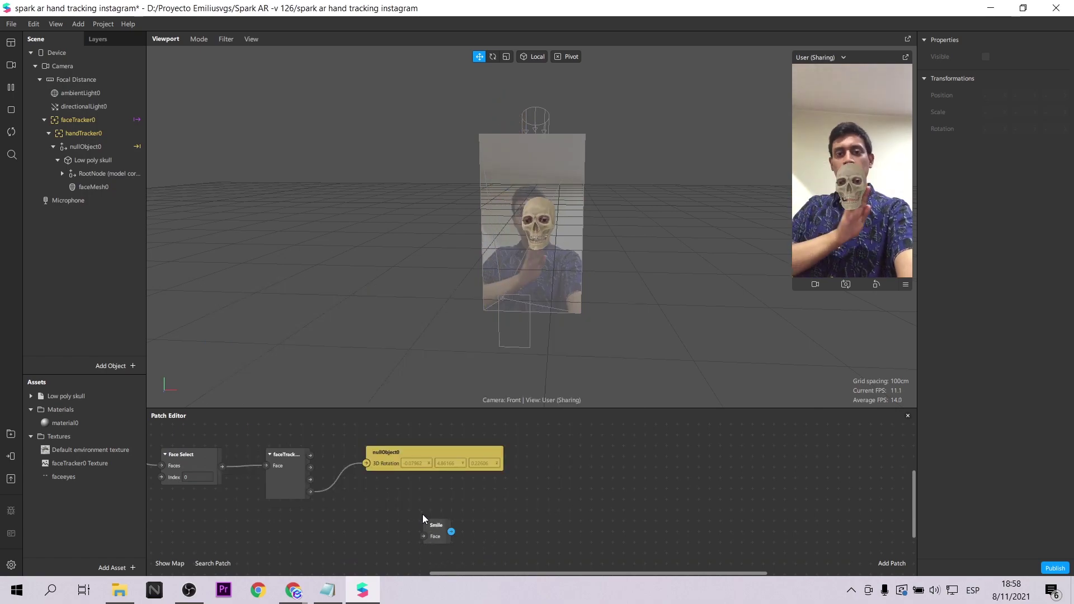
pyautogui.moveTo(434, 526); pyautogui.dragTo(400, 496)
pyautogui.moveTo(310, 455); pyautogui.dragTo(388, 507)
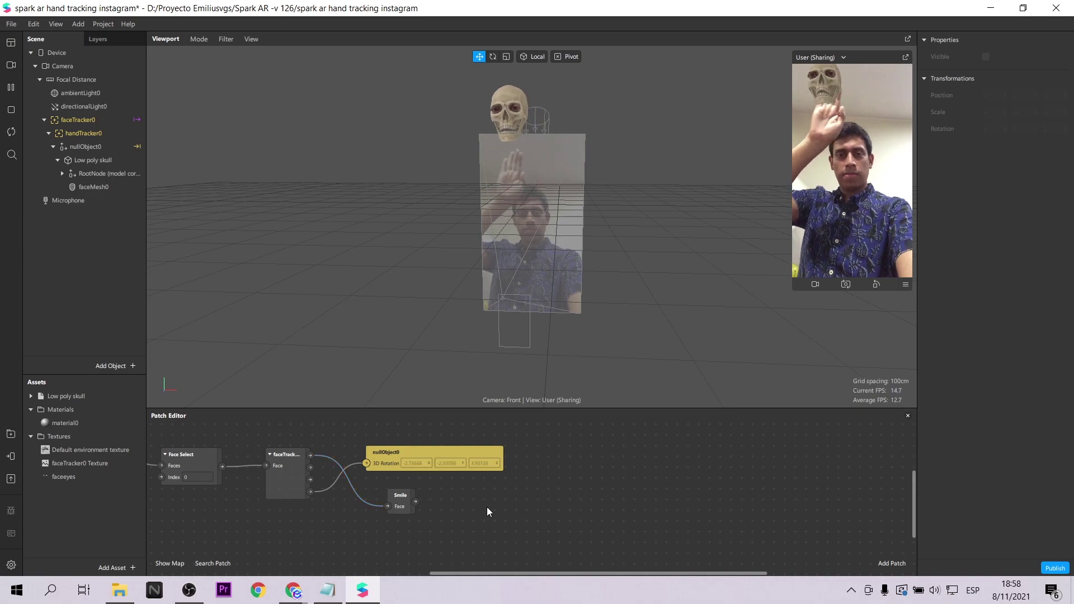
# Add an Animation patch with a duration of 1.5, played by the Smile patch through a Pulse patch
pyautogui.doubleClick(512, 508)
pyautogui.write('animation')
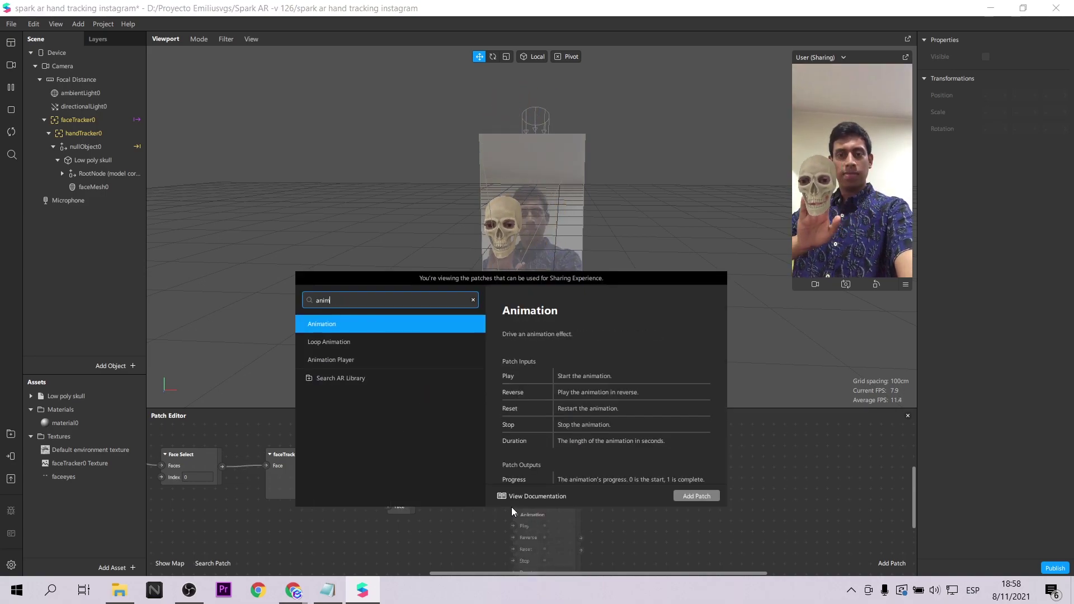
pyautogui.press('Return')
pyautogui.moveTo(532, 498); pyautogui.dragTo(530, 476)
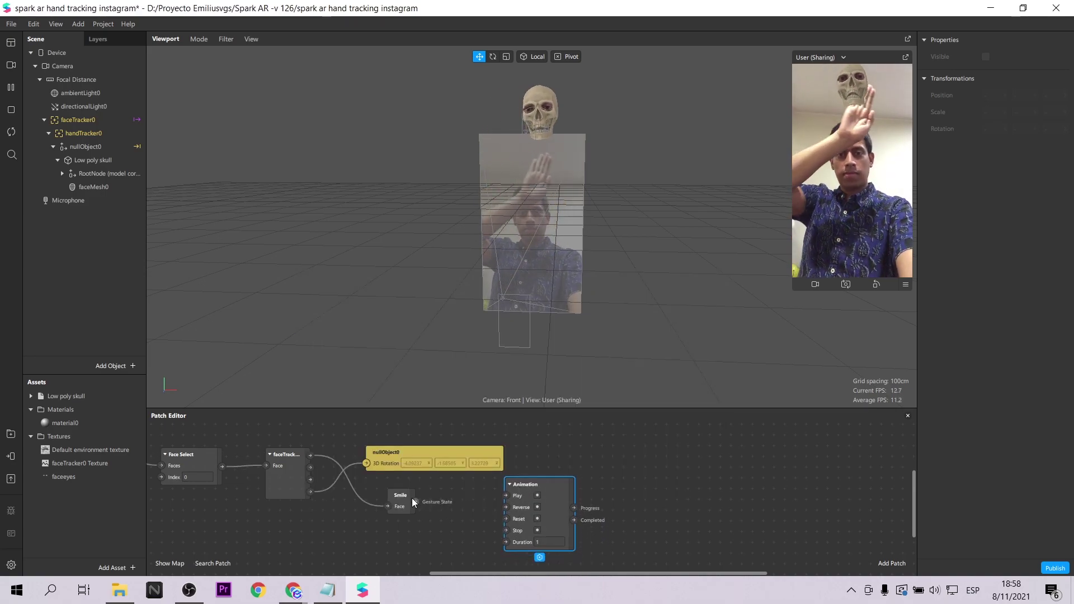
pyautogui.moveTo(415, 502); pyautogui.dragTo(549, 493)
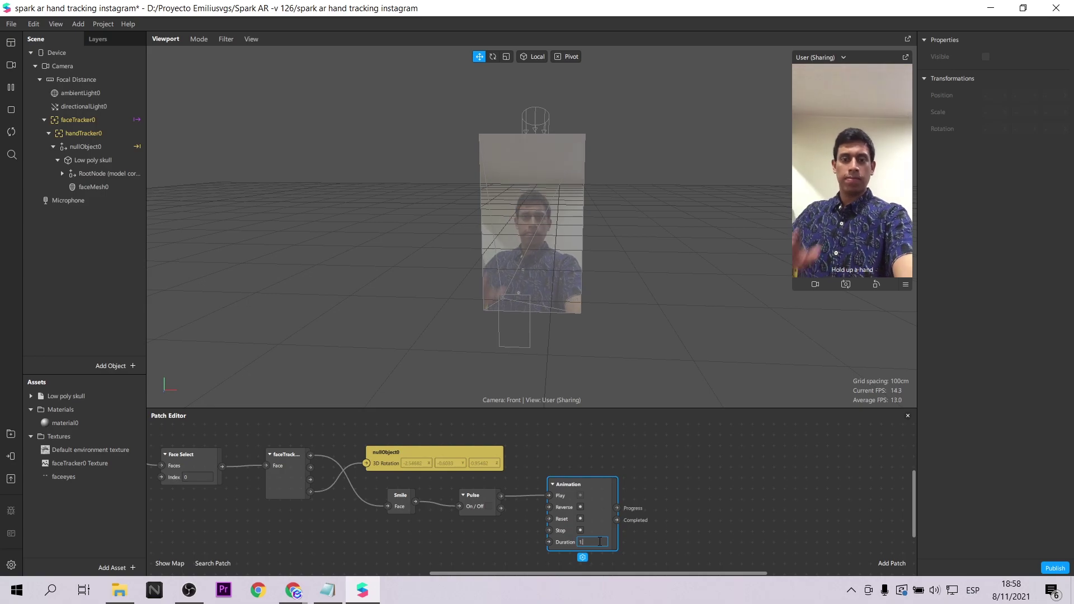
# Add a Transition patch and connect the Animation patch's Progress output to its Progress input
pyautogui.doubleClick(659, 462)
pyautogui.write('tra')
pyautogui.write('ns')
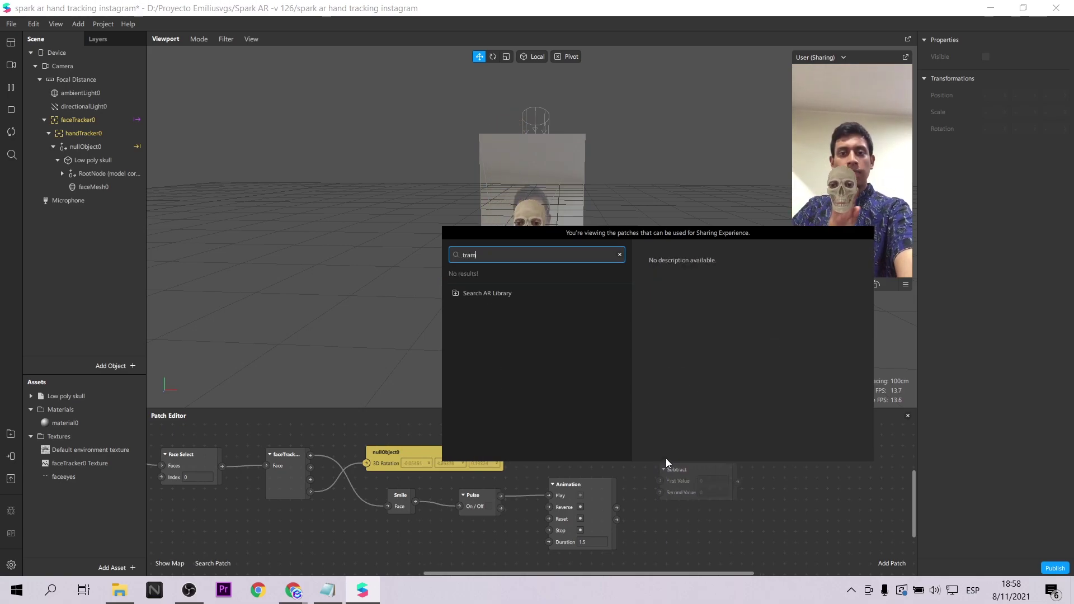
pyautogui.press('Return')
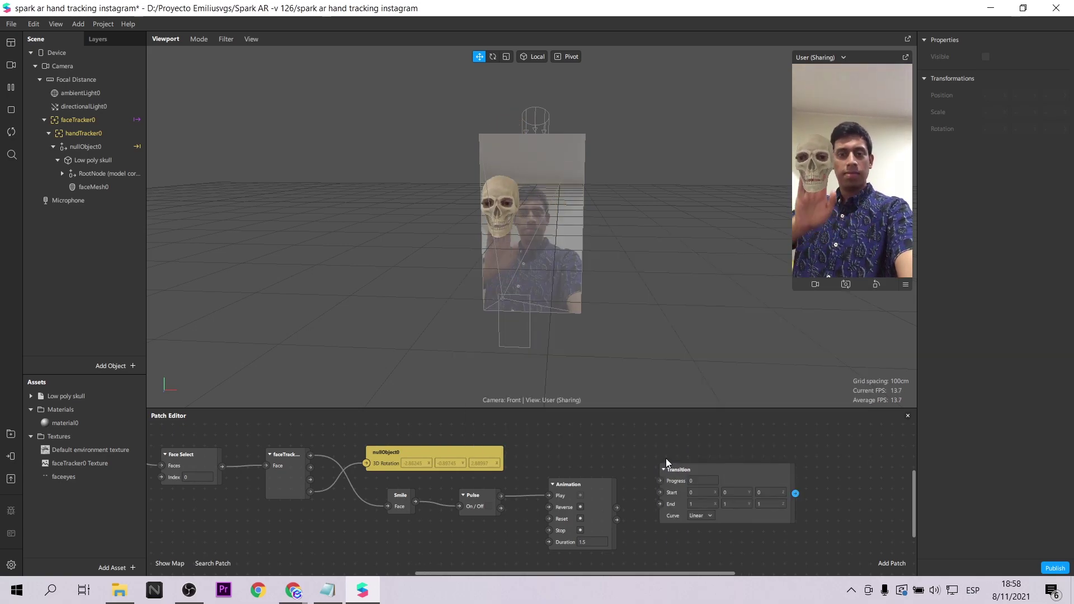
pyautogui.moveTo(617, 507); pyautogui.dragTo(661, 478)
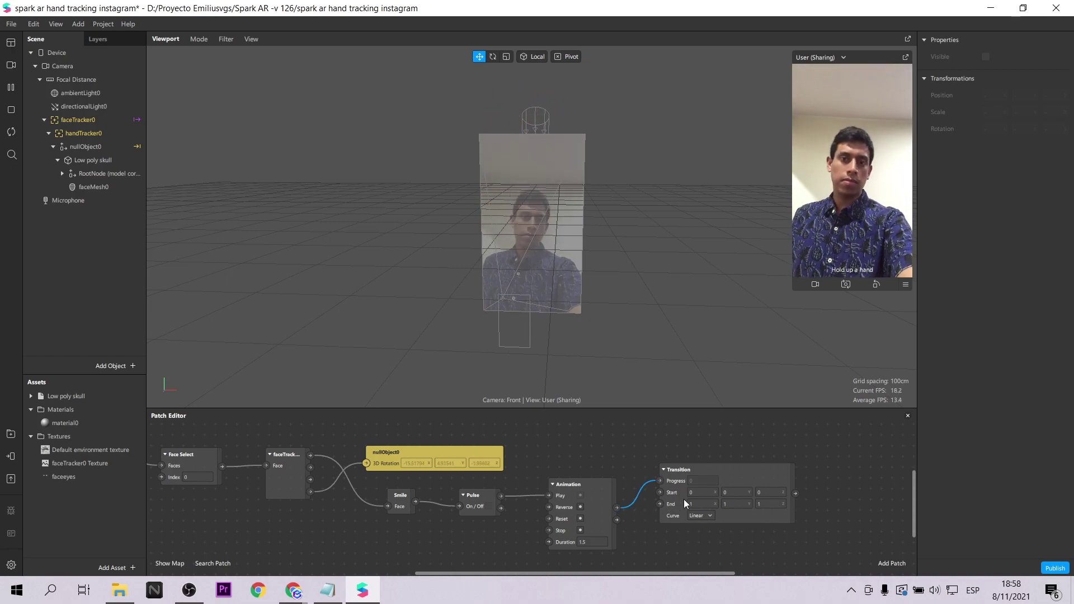
# Set the Transition's start to 0, 0, 10, its end to 10, 10, 10 and its curve to Bounce Out
pyautogui.click(708, 504)
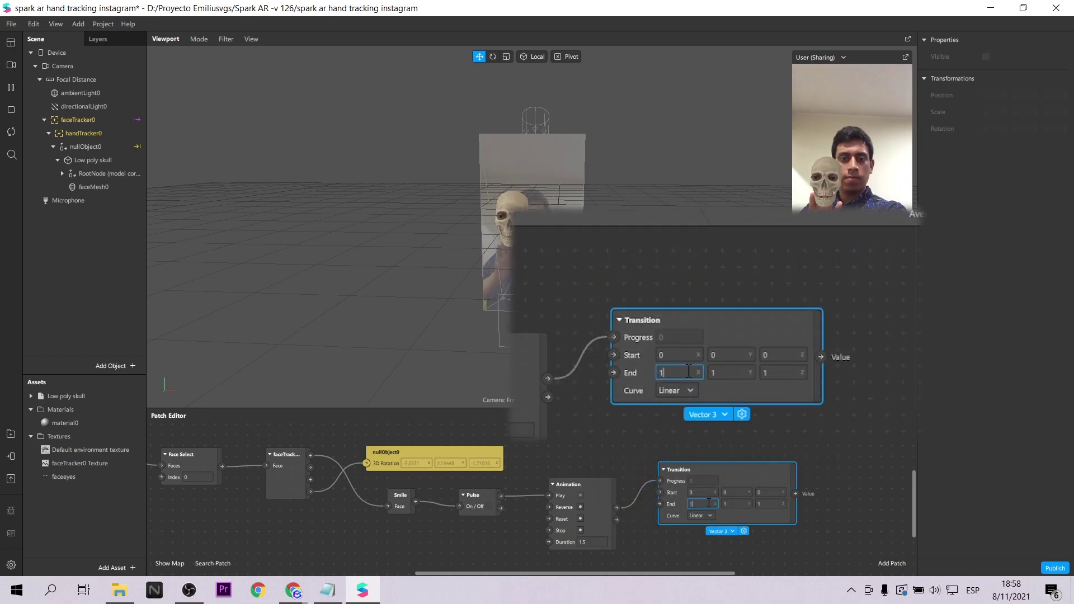
pyautogui.click(770, 504)
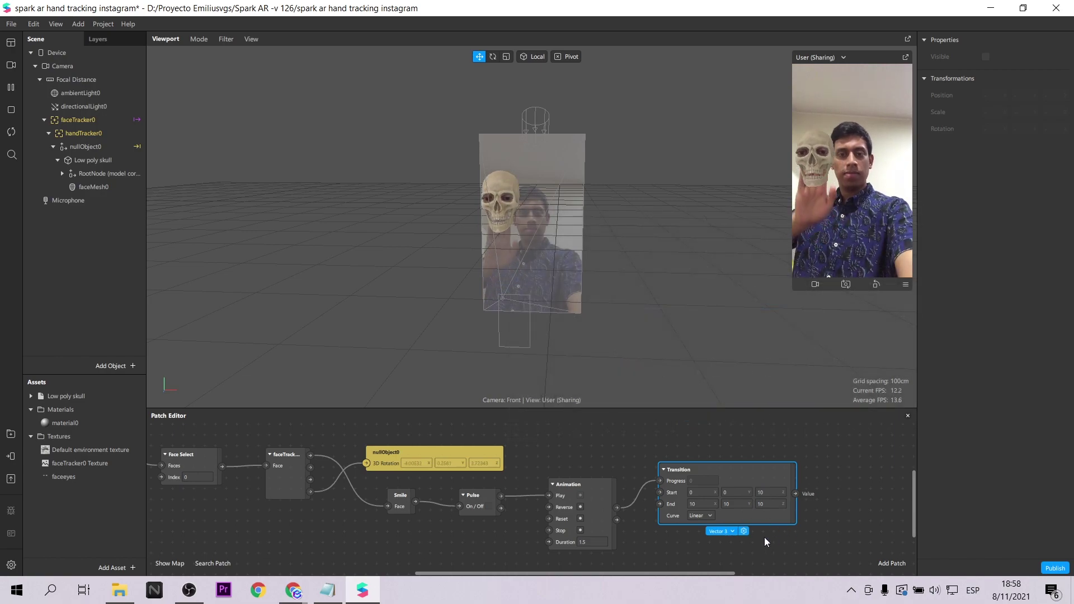
pyautogui.click(702, 516)
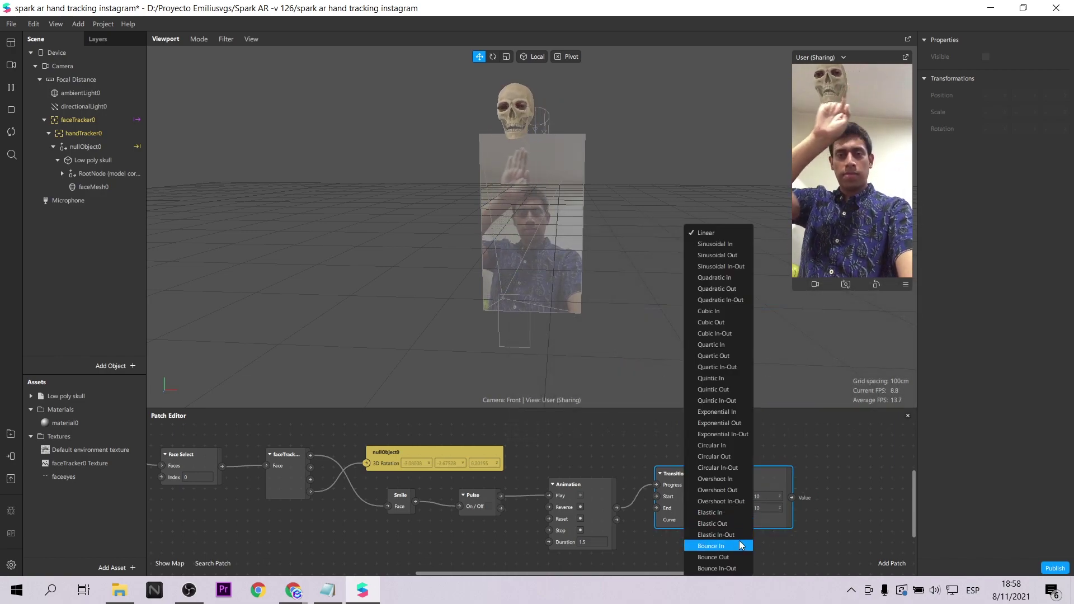
pyautogui.click(733, 558)
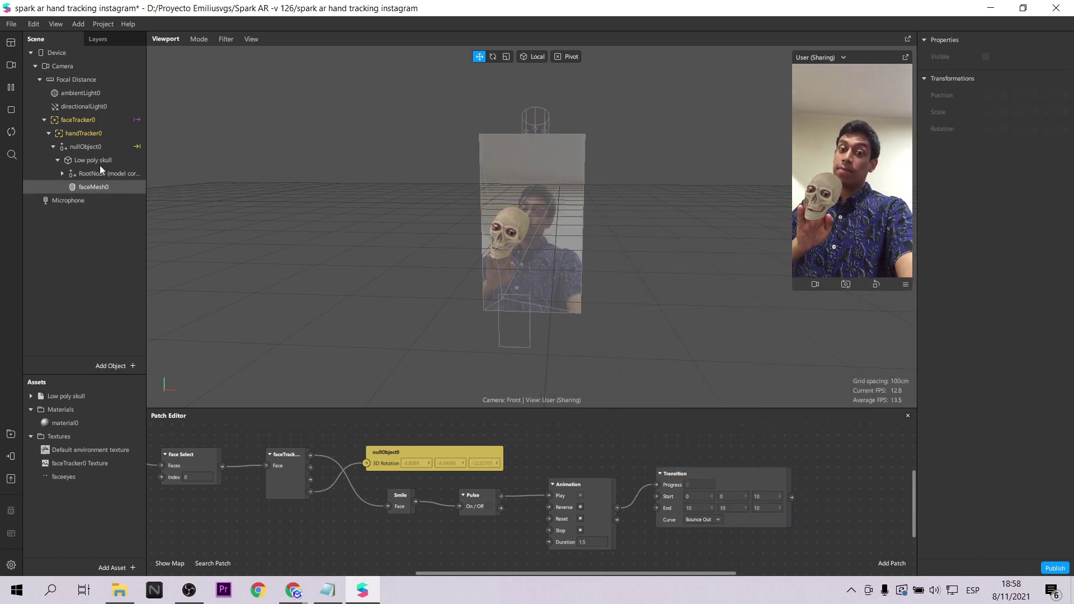
# Create a 3D Scale patch for faceMesh0 and connect the Transition's value output to it
pyautogui.click(88, 187)
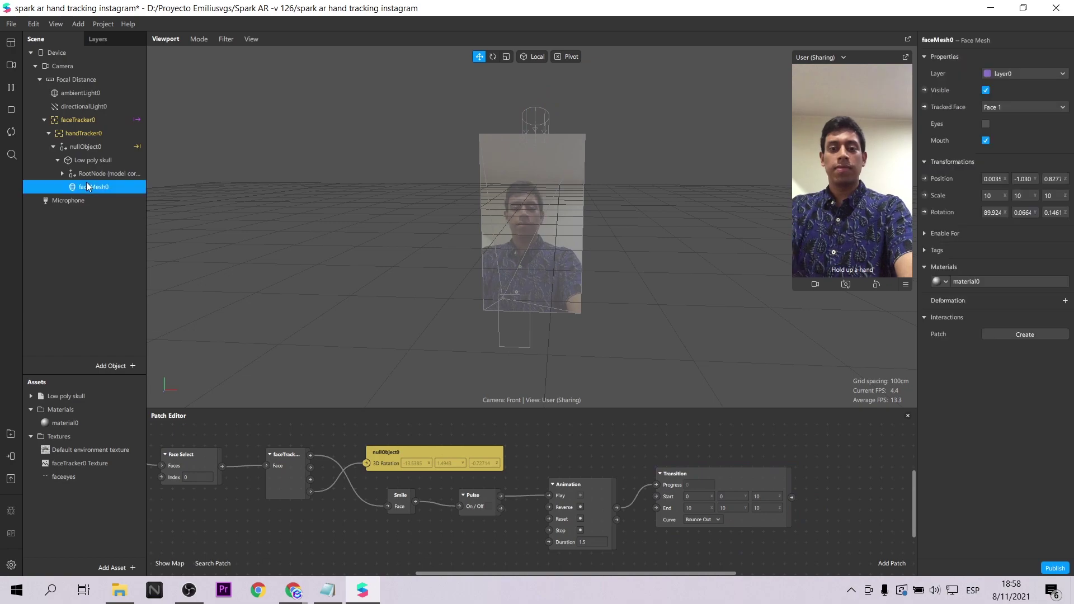
pyautogui.click(925, 196)
pyautogui.moveTo(587, 511); pyautogui.dragTo(868, 478)
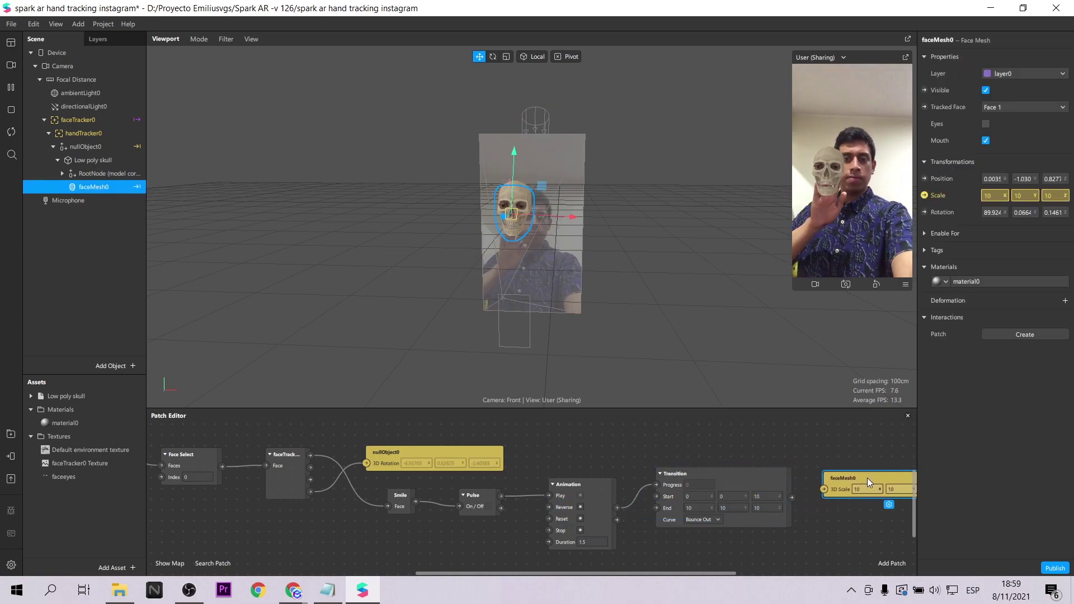
pyautogui.moveTo(827, 485); pyautogui.dragTo(828, 485)
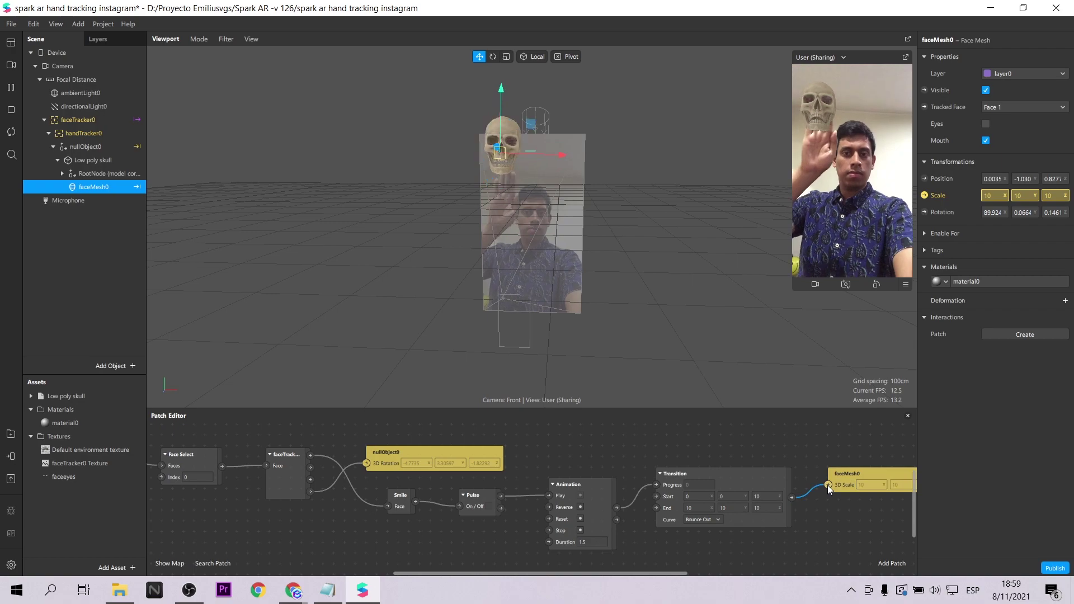